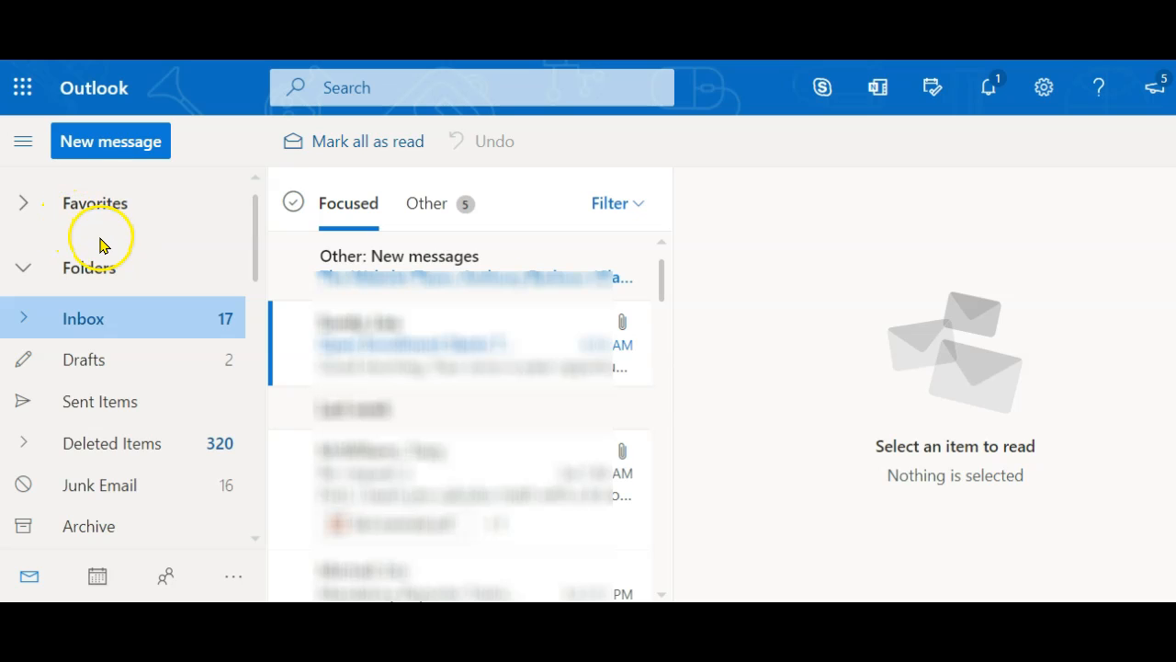
# Start a new group named "Test Bears" with the description "Test Group Demo"
pyautogui.scroll(-1, 114, 290)
pyautogui.scroll(-5, 114, 290)
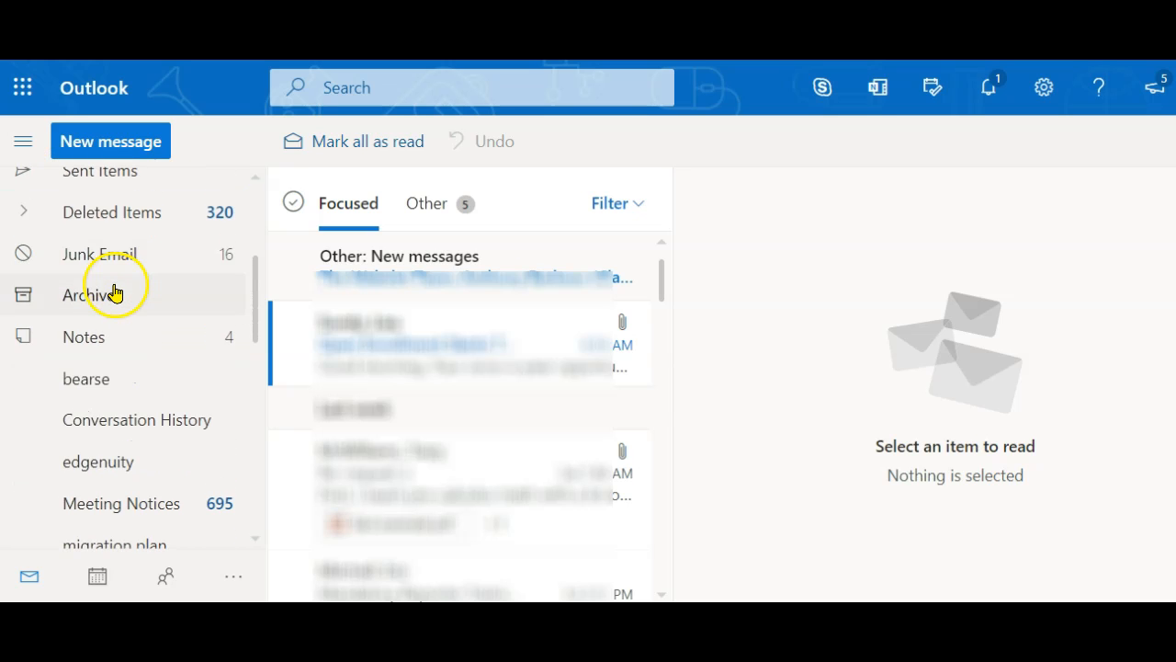
pyautogui.scroll(-1, 112, 296)
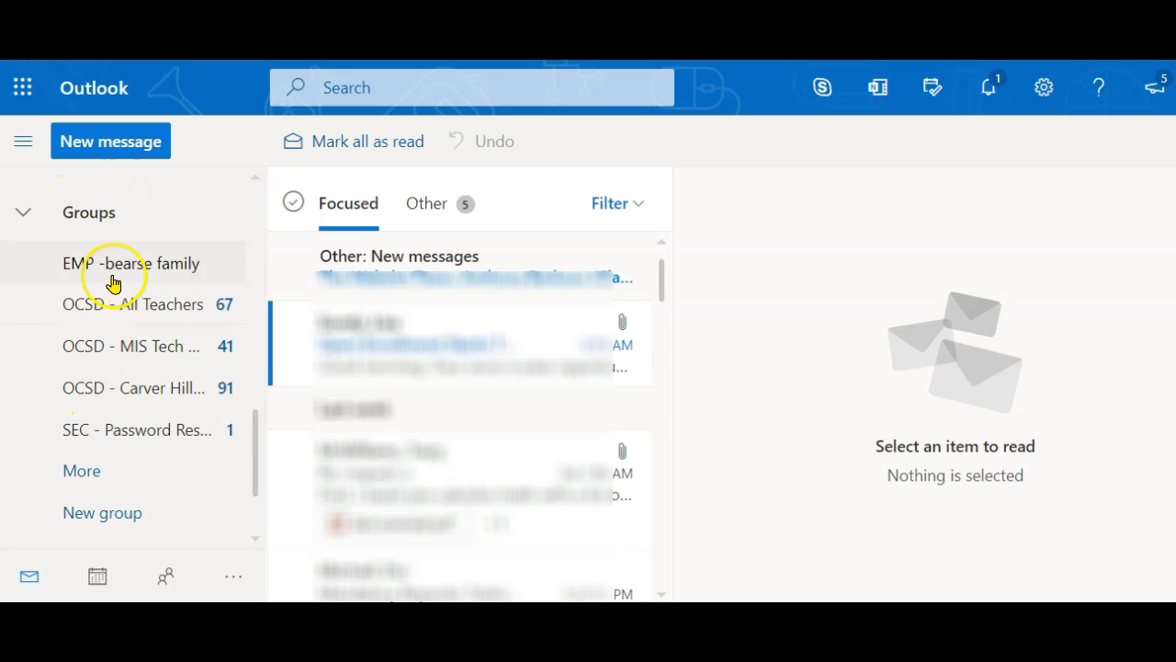
pyautogui.scroll(-1, 119, 386)
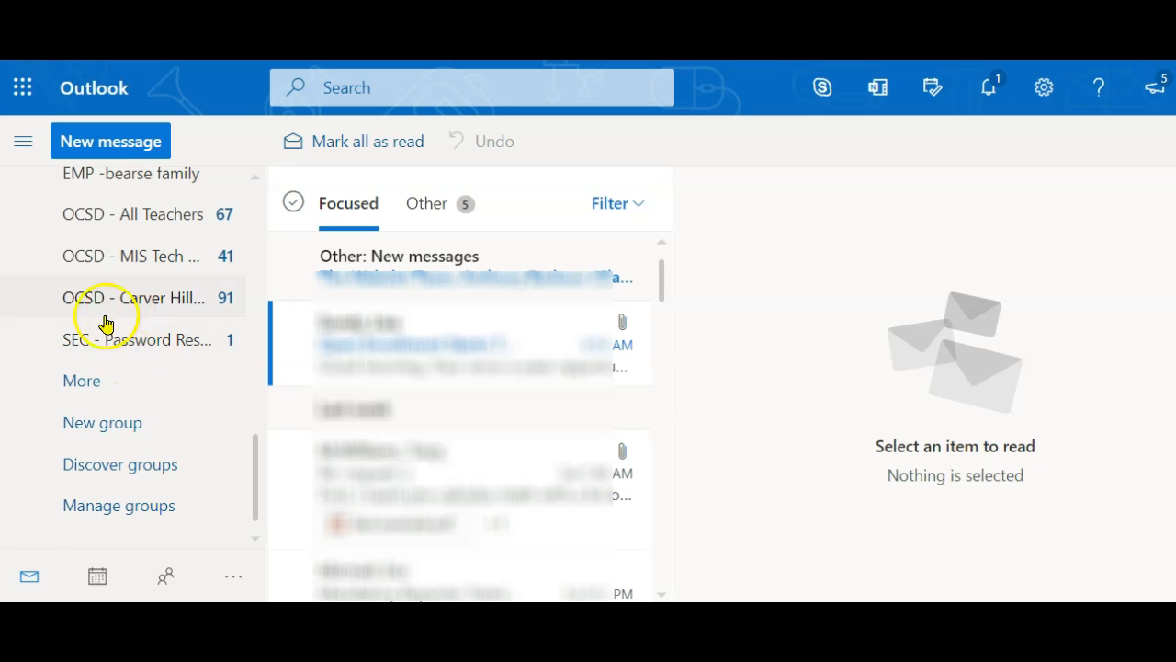
pyautogui.click(97, 430)
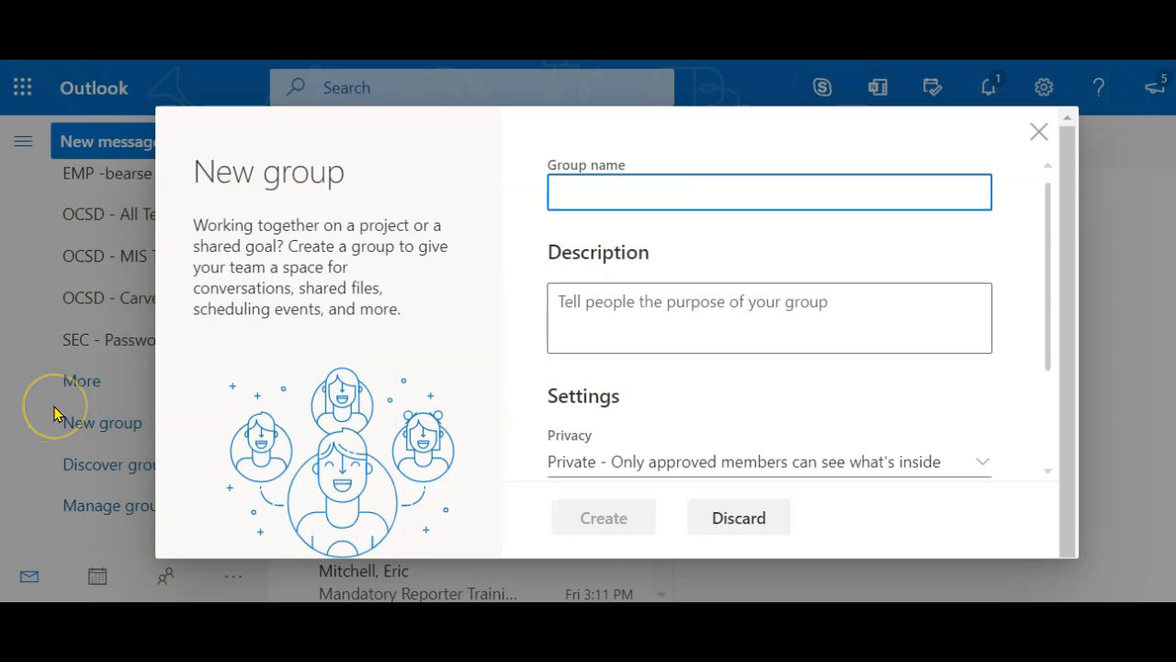
pyautogui.write('Test Bears')
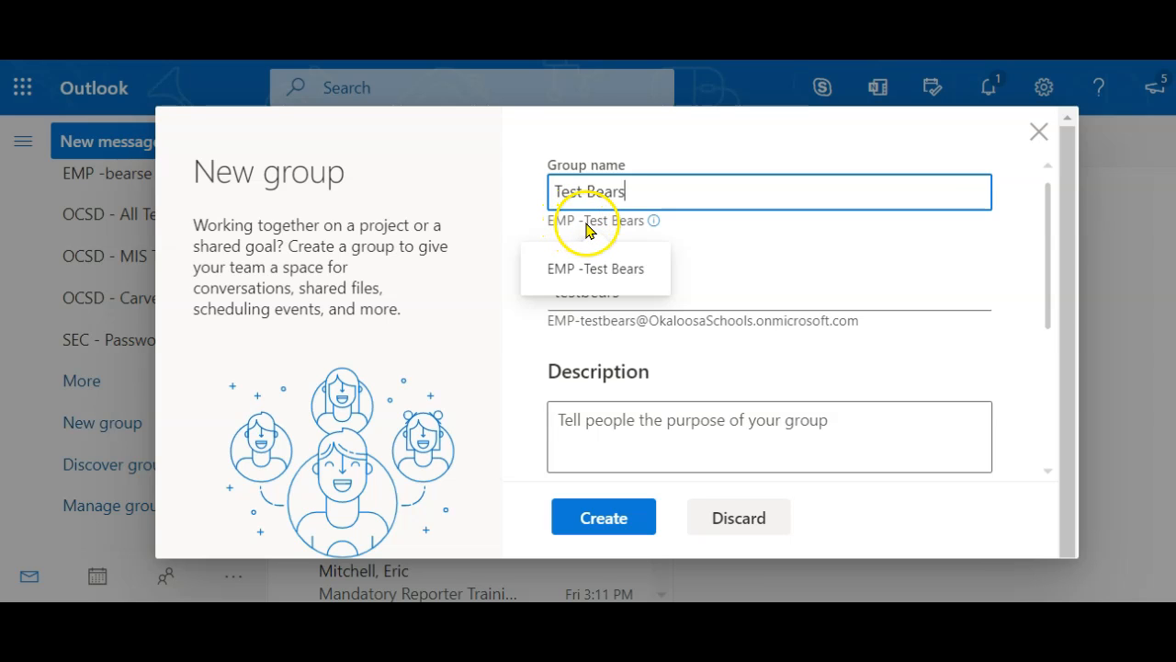
pyautogui.click(619, 422)
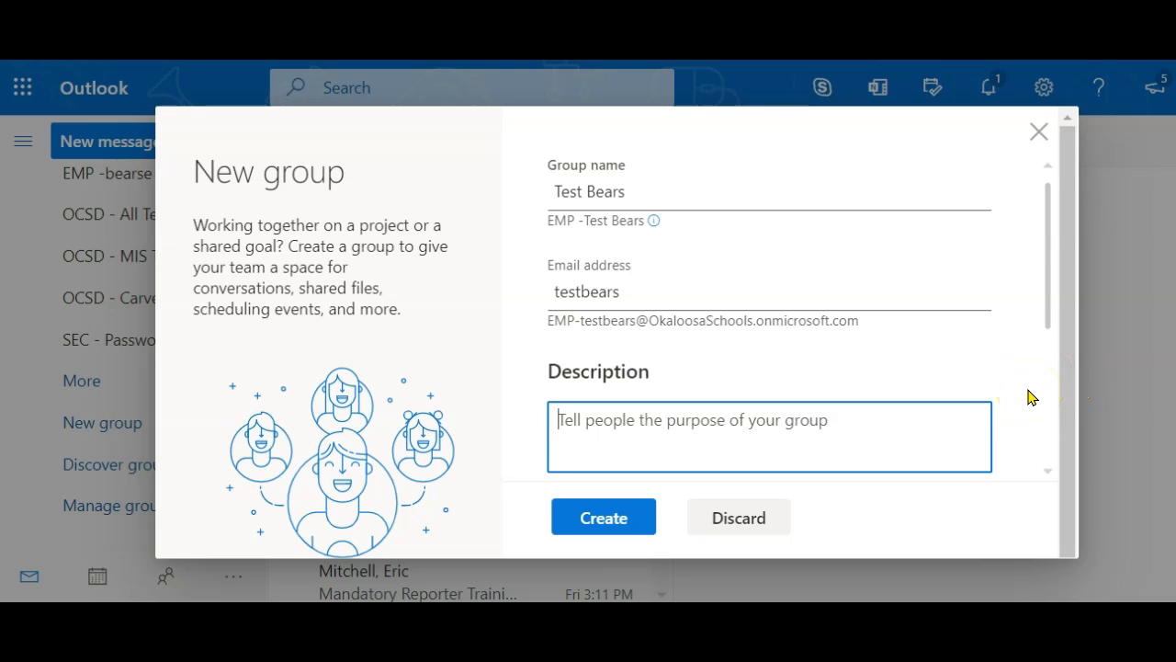
pyautogui.write('Test Group E')
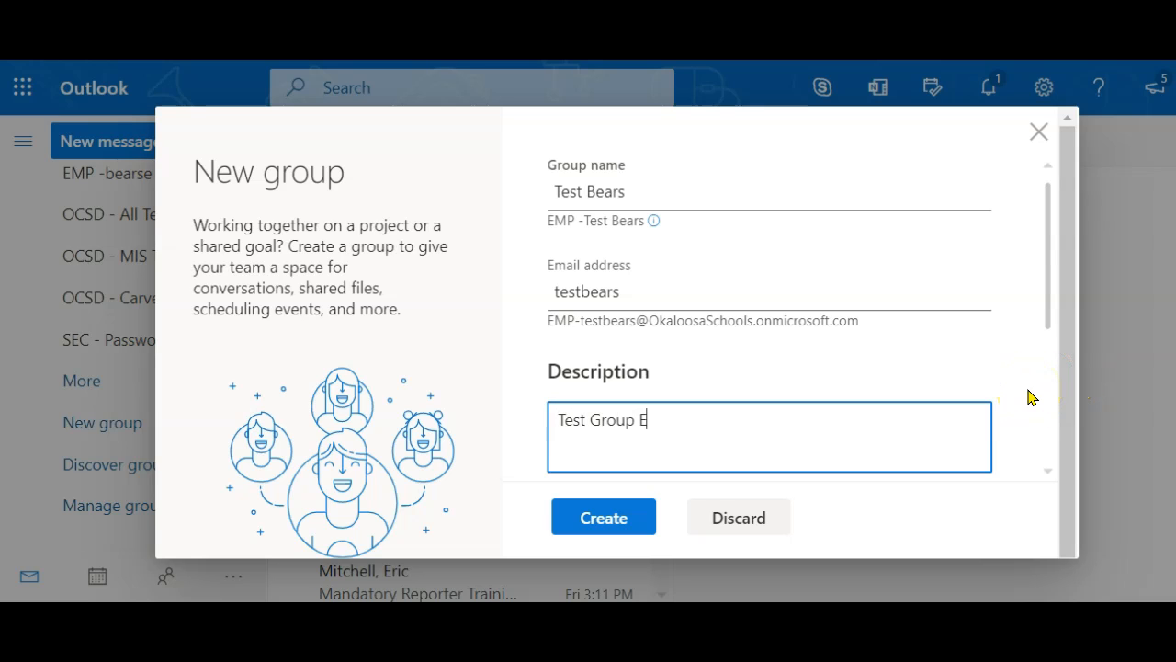
# Review the privacy and notification language options, keep Private and English (United States), and create the group
pyautogui.scroll(-3, 905, 396)
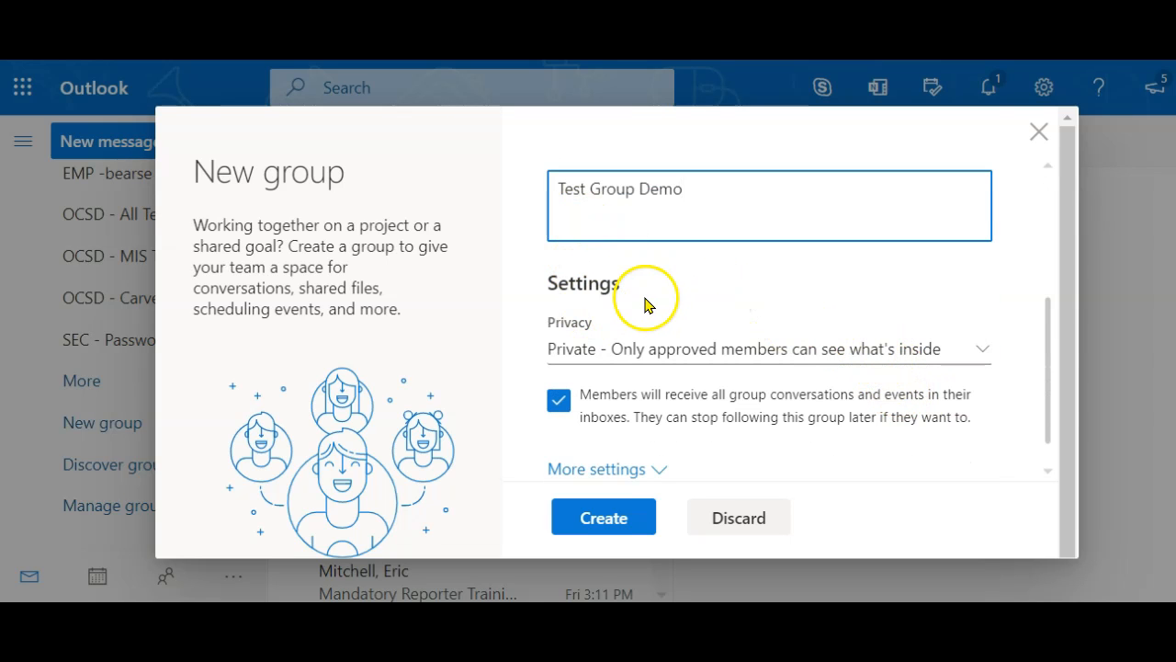
pyautogui.scroll(-1, 656, 294)
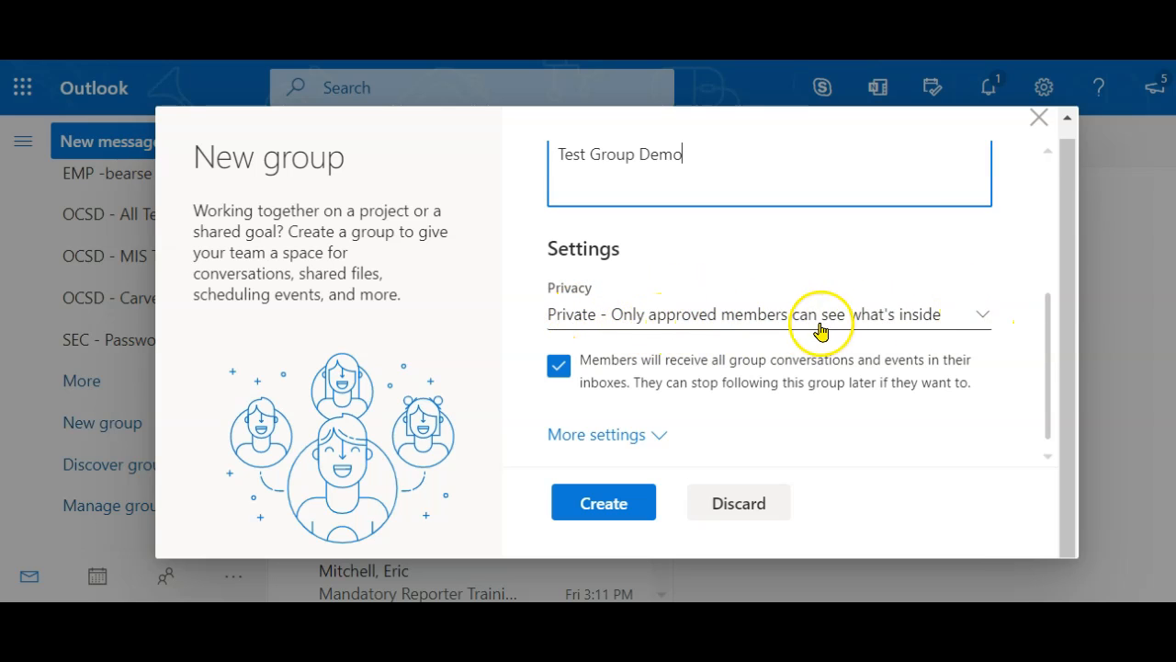
pyautogui.click(982, 316)
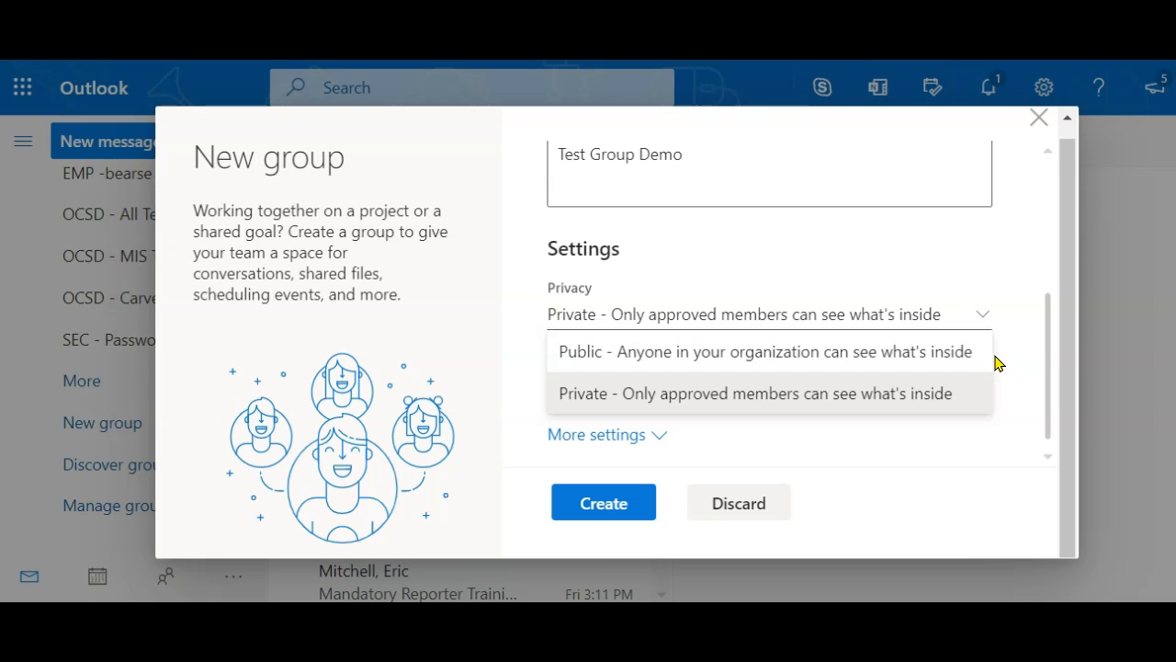
pyautogui.click(666, 439)
pyautogui.click(653, 438)
pyautogui.scroll(-1, 836, 434)
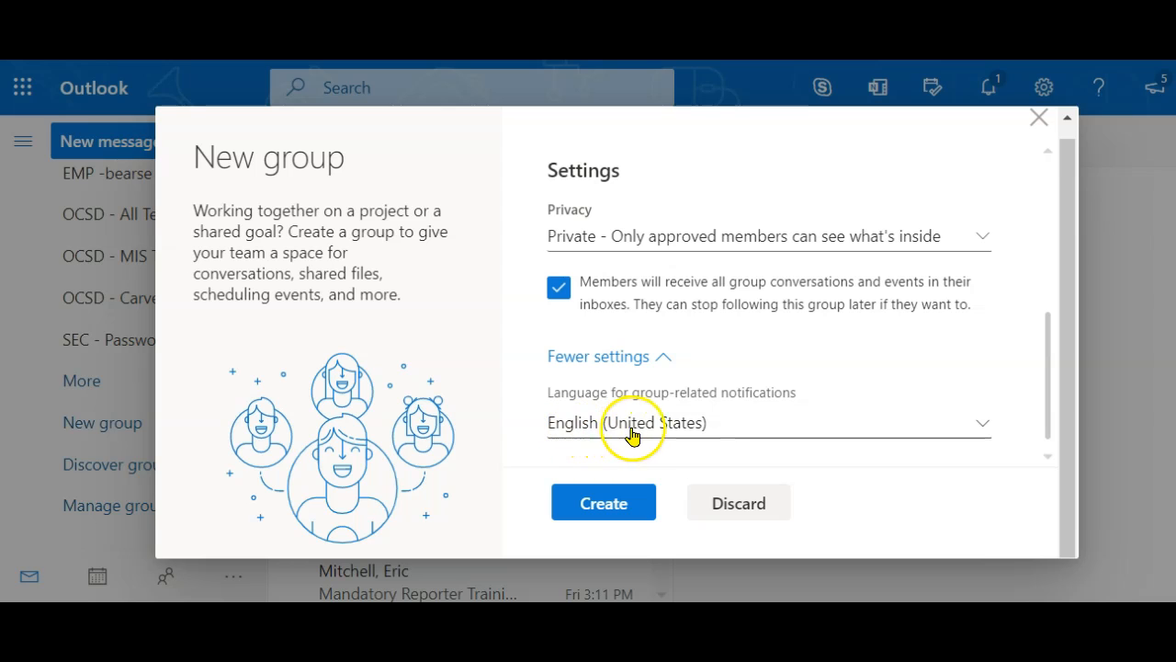
pyautogui.click(977, 428)
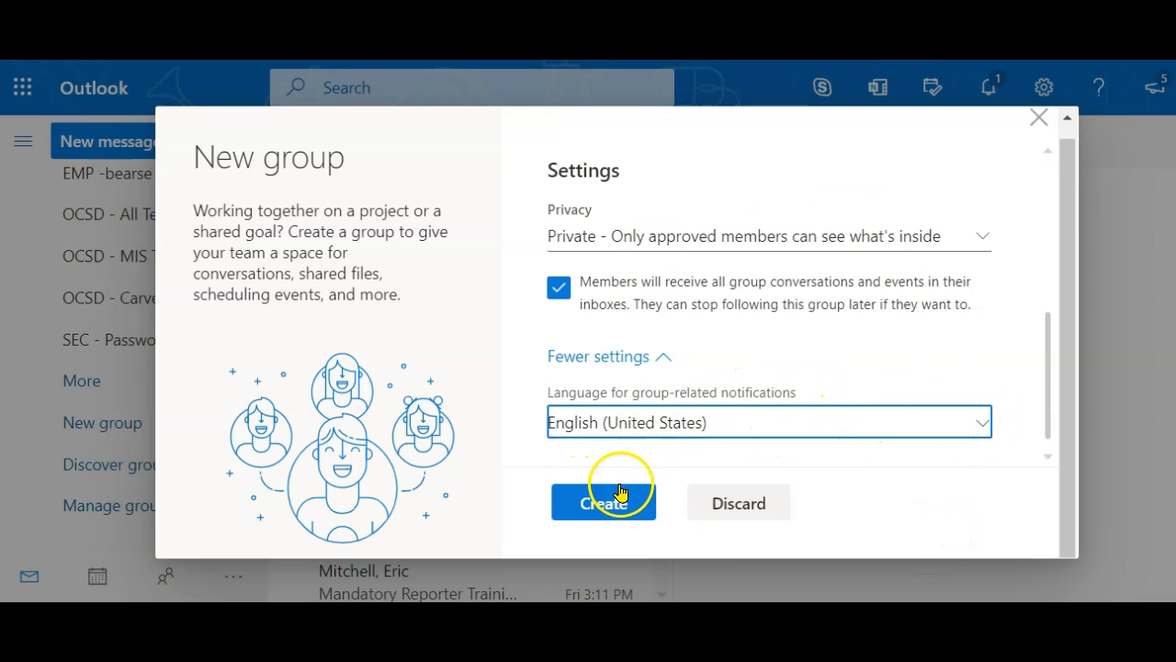
pyautogui.click(598, 507)
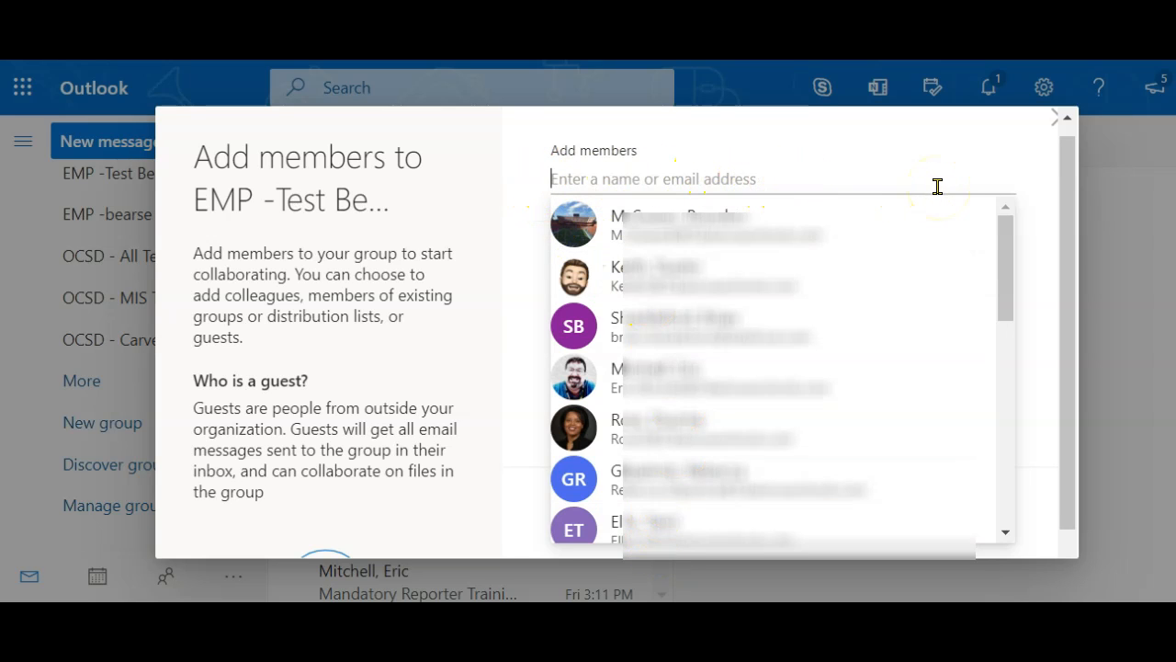
# Add two colleagues and an outside guest, entered by e-mail address, as members of the EMP -Test Bears group
pyautogui.hotkey('ctrl', 'v')
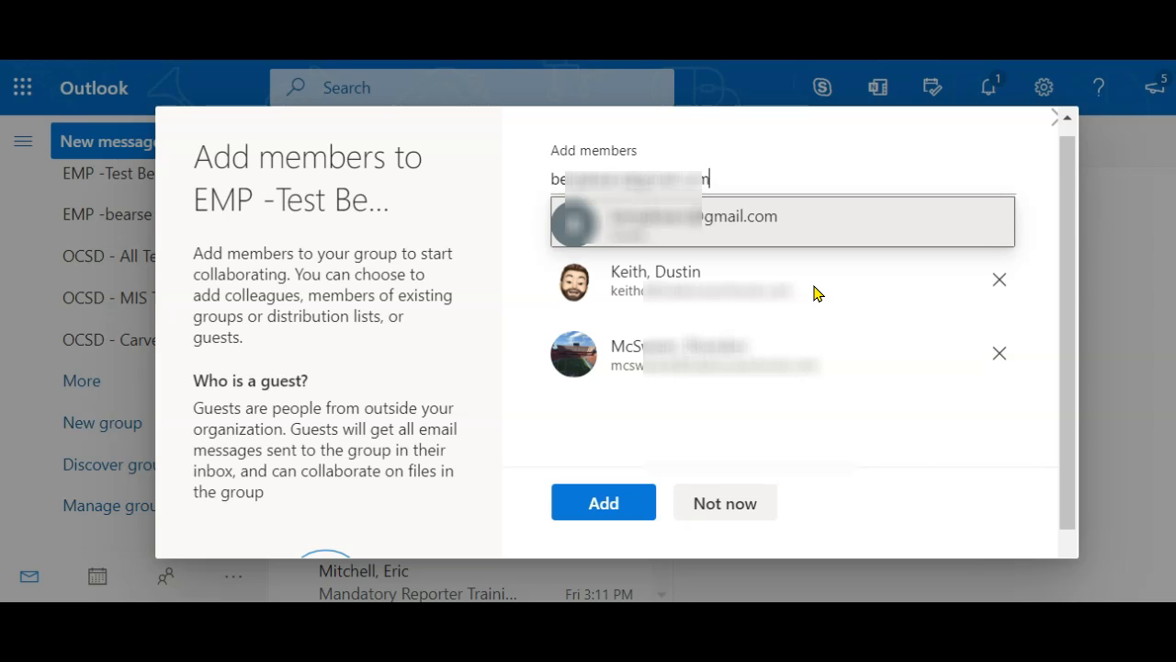
pyautogui.click(634, 220)
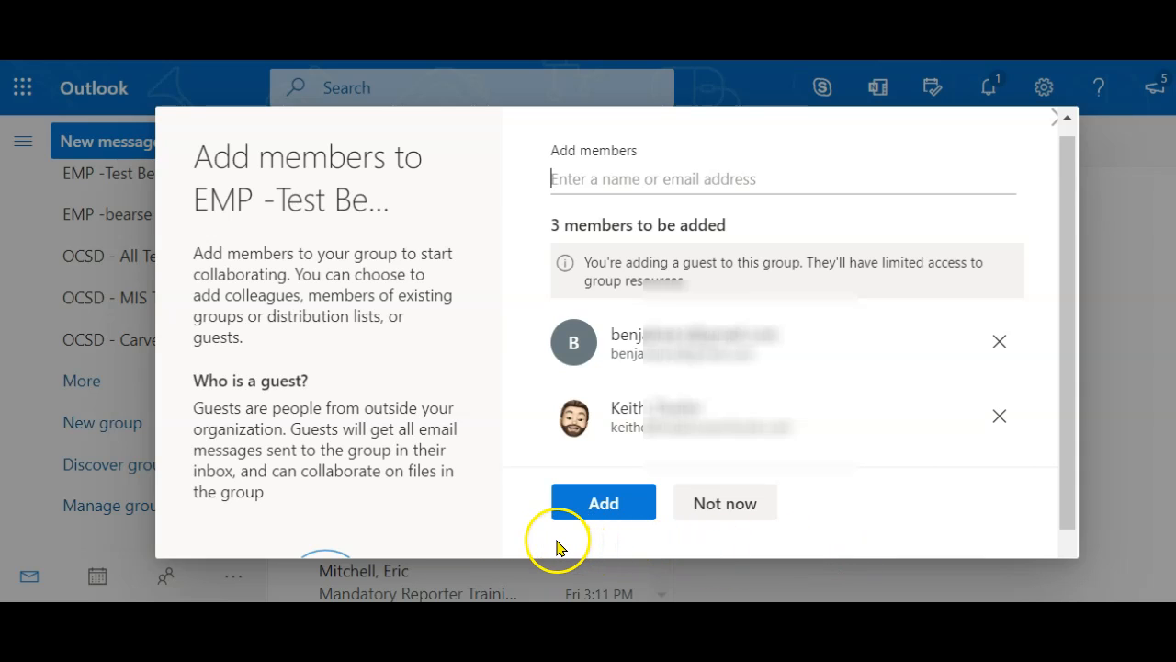
pyautogui.click(599, 504)
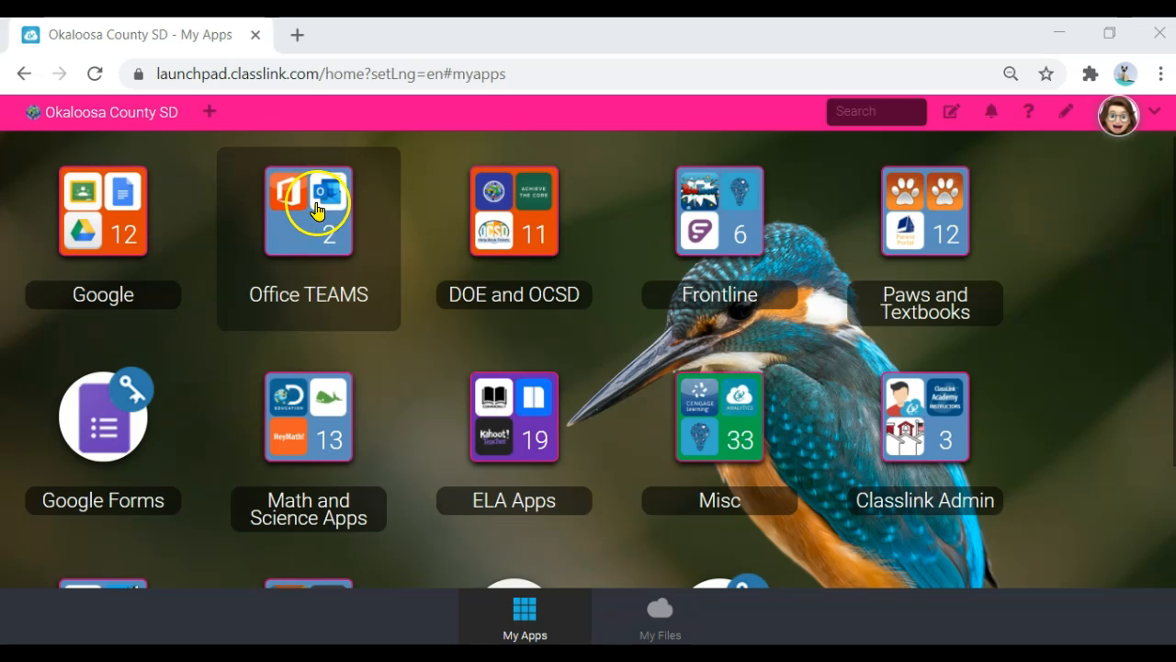
# Switch to the ClassLink launchpad and open Outlook from the Office TEAMS folder with the existing account
pyautogui.click(317, 207)
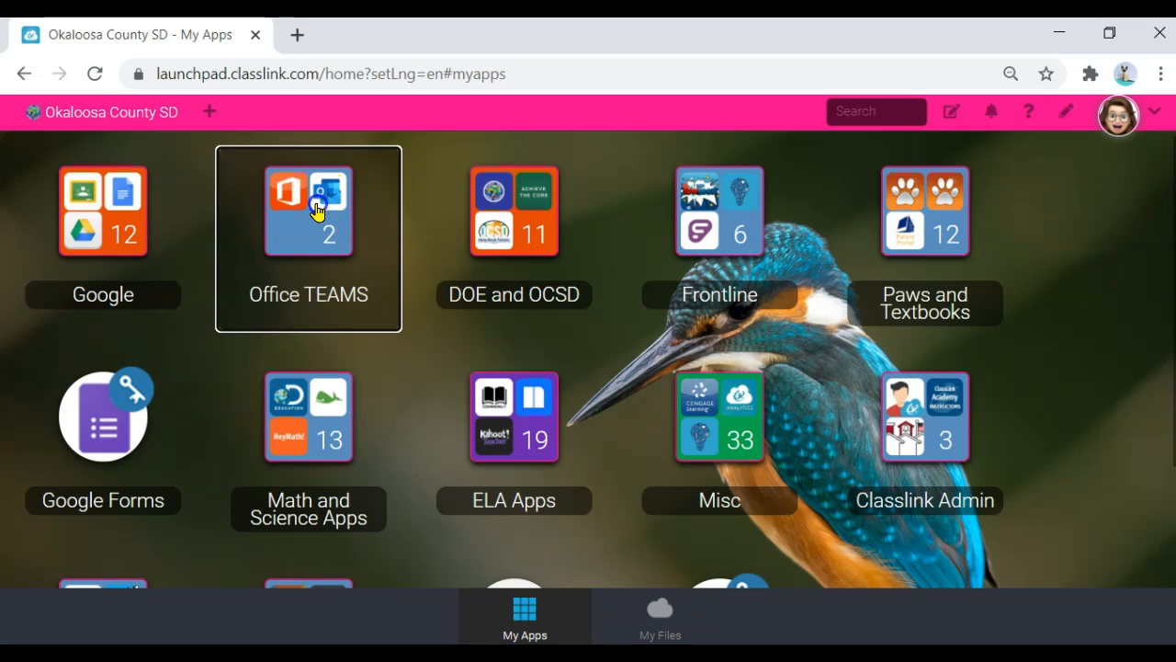
pyautogui.click(367, 358)
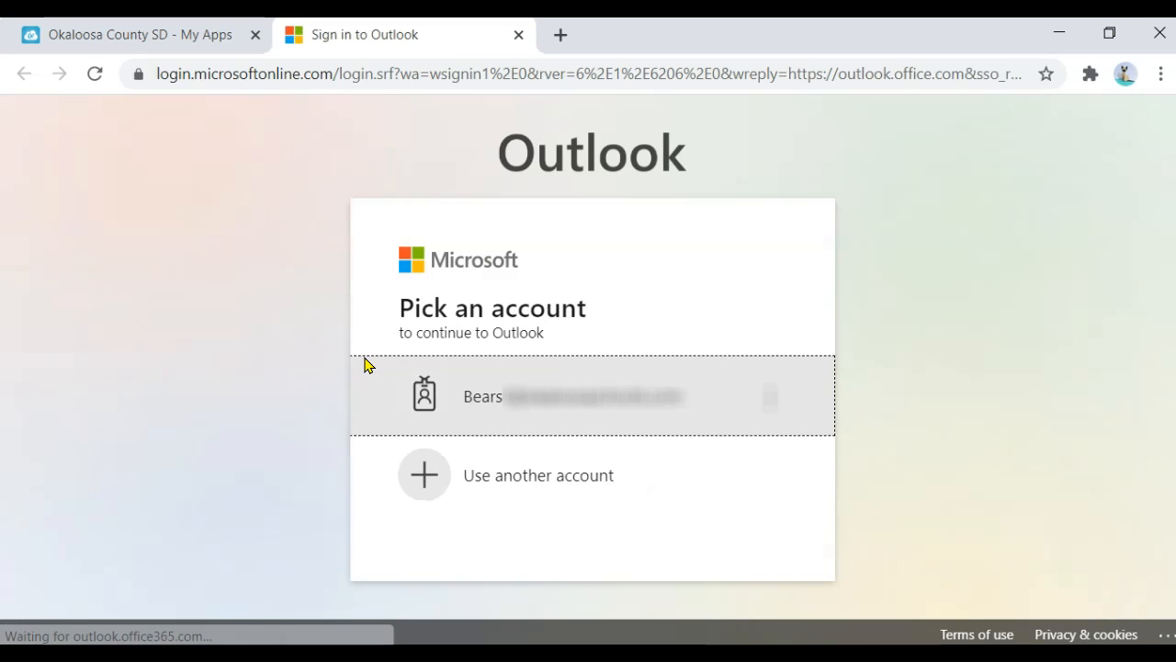
pyautogui.click(367, 365)
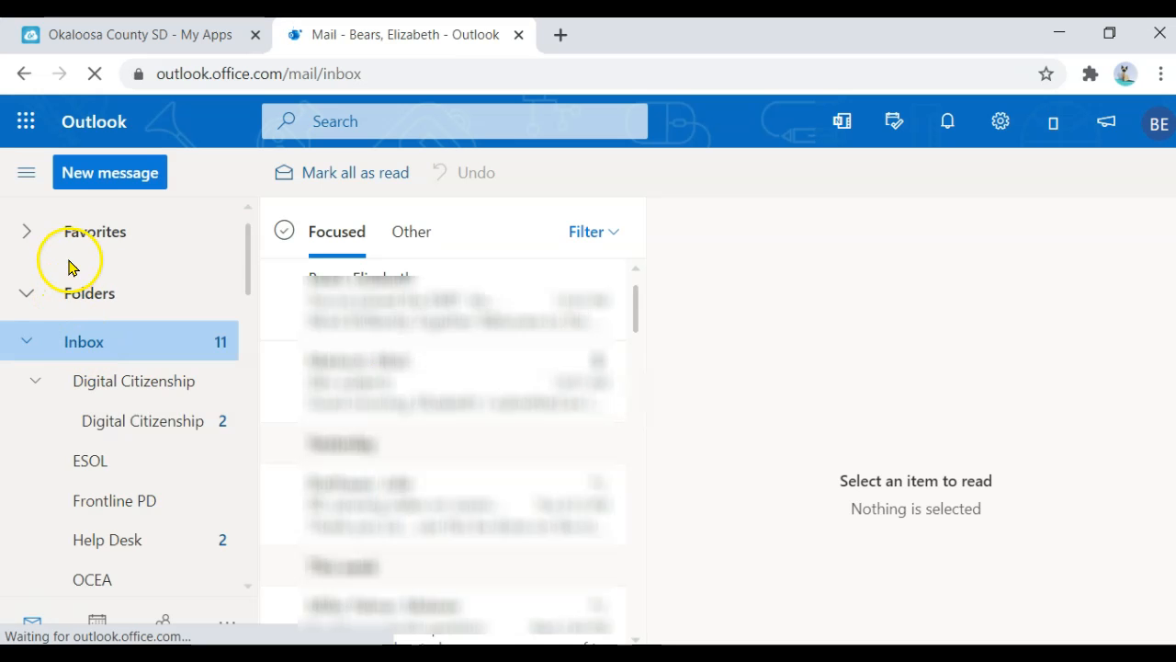
# Open the welcome message in the EMP -bearse family group and start forwarding it
pyautogui.scroll(-15, 97, 407)
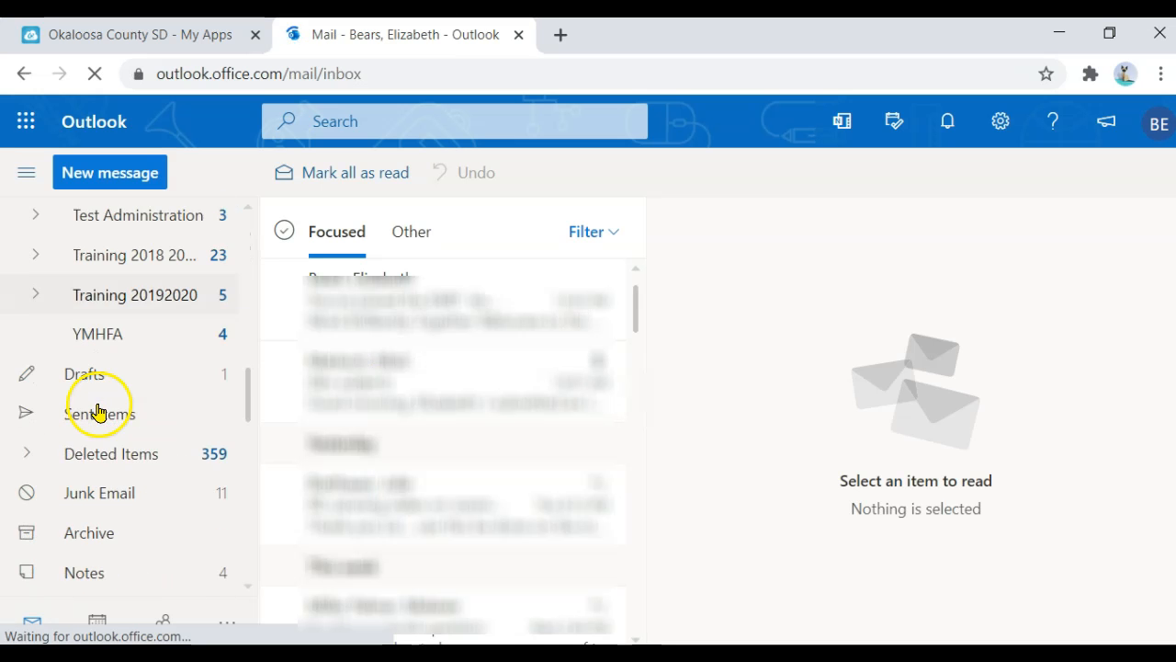
pyautogui.scroll(-3, 97, 407)
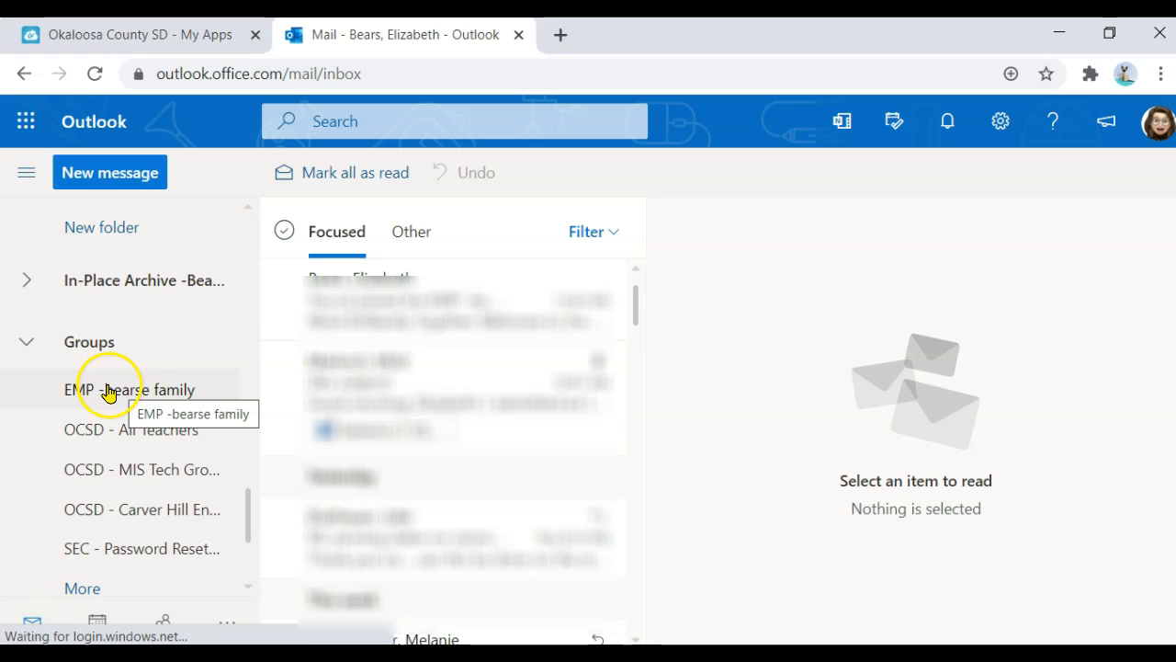
pyautogui.click(114, 395)
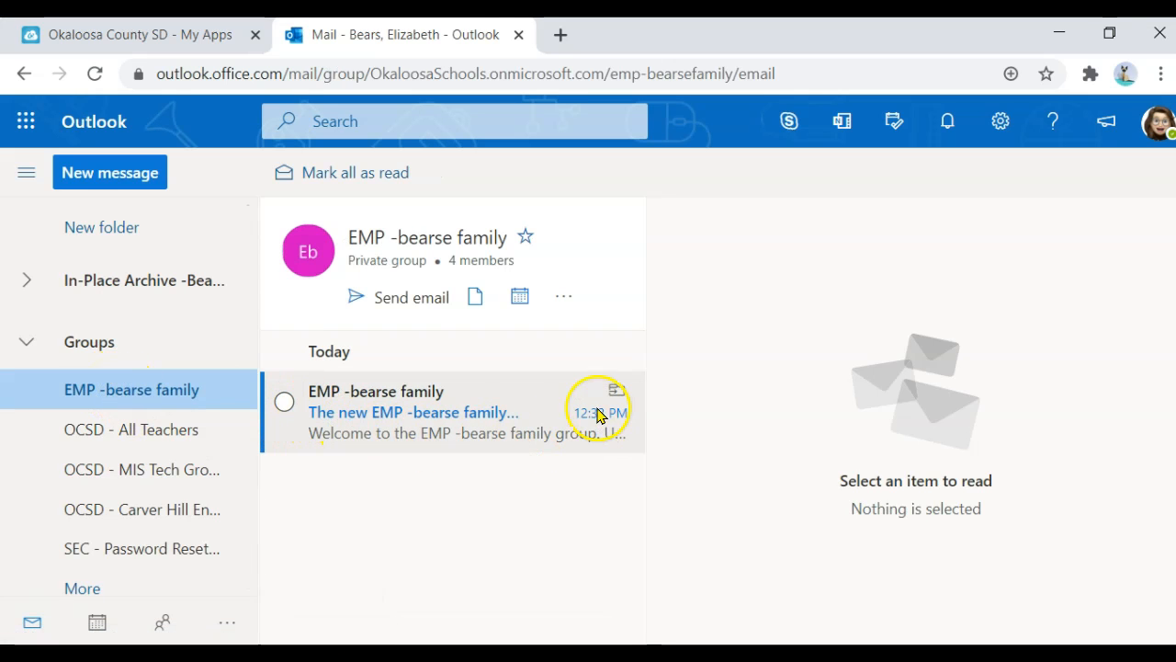
pyautogui.click(413, 409)
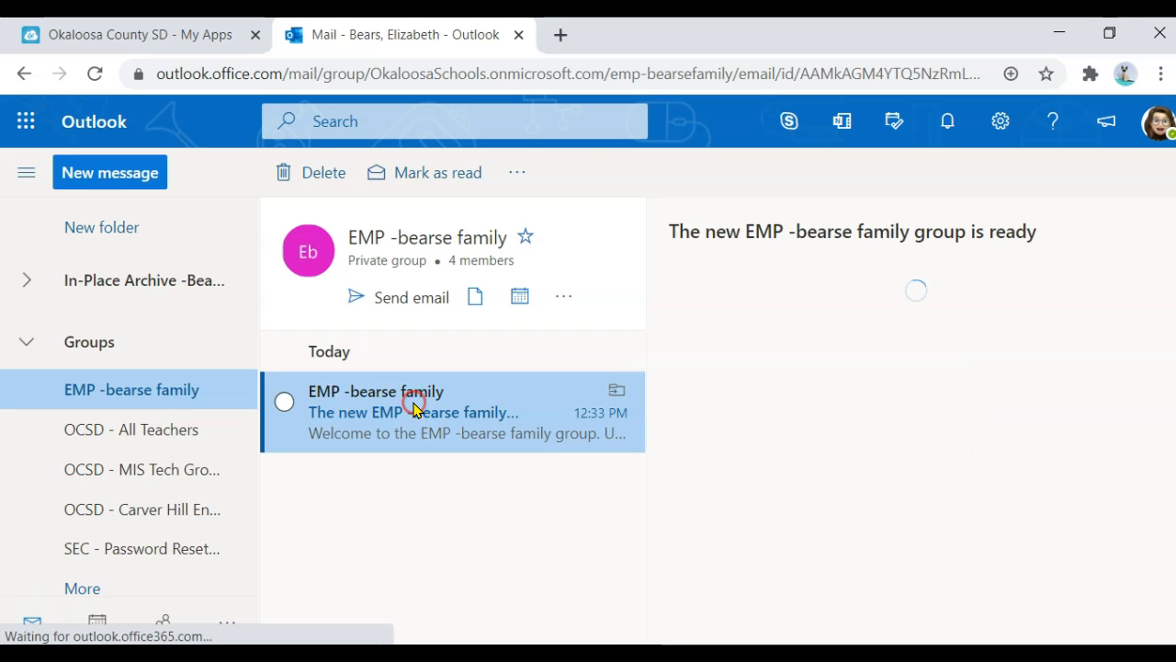
pyautogui.rightClick(413, 410)
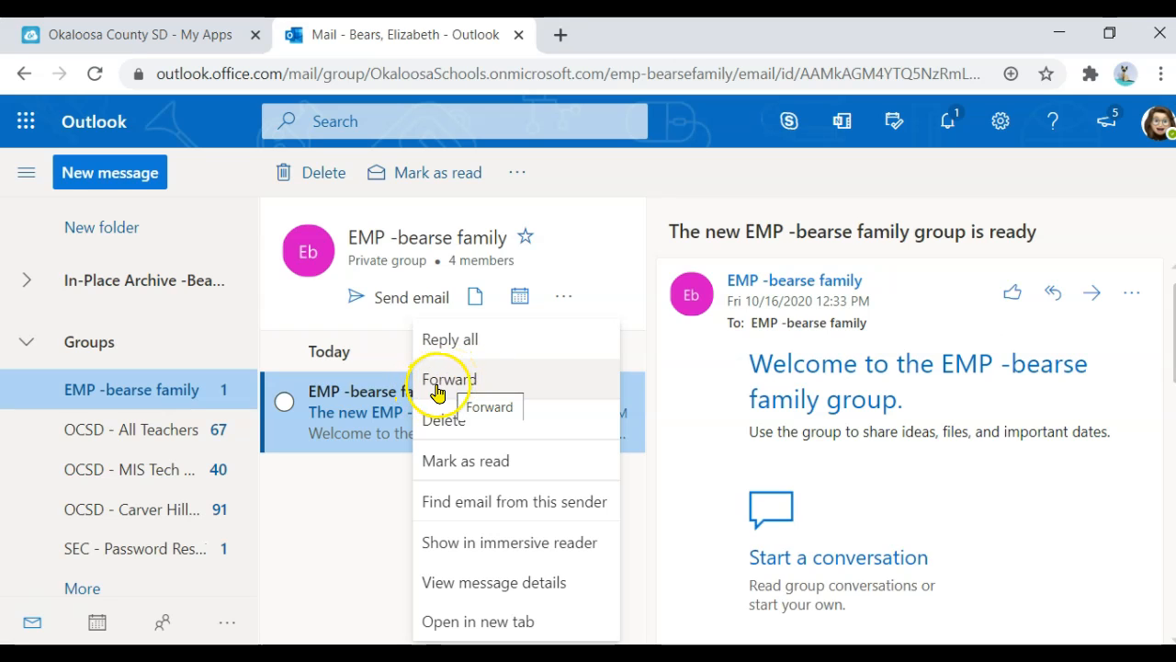
pyautogui.click(436, 384)
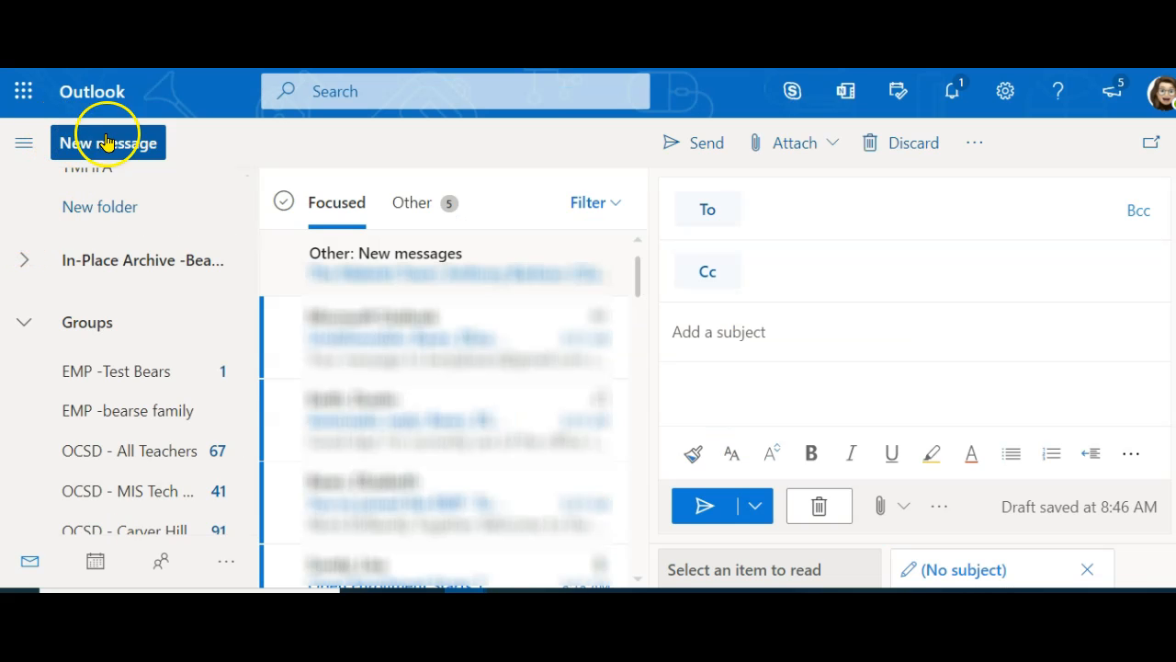
# Start a new message and search the Default Global Address List for the recipient "emp -test"
pyautogui.click(114, 142)
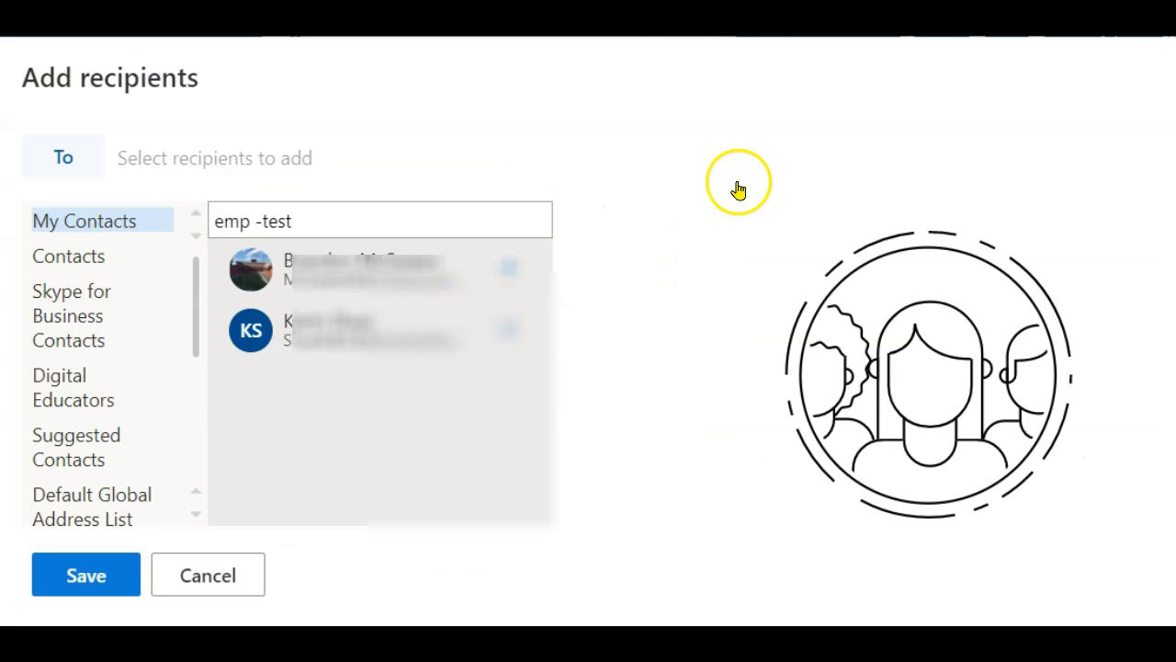
pyautogui.moveTo(309, 223); pyautogui.dragTo(203, 228)
pyautogui.press('BackSpace')
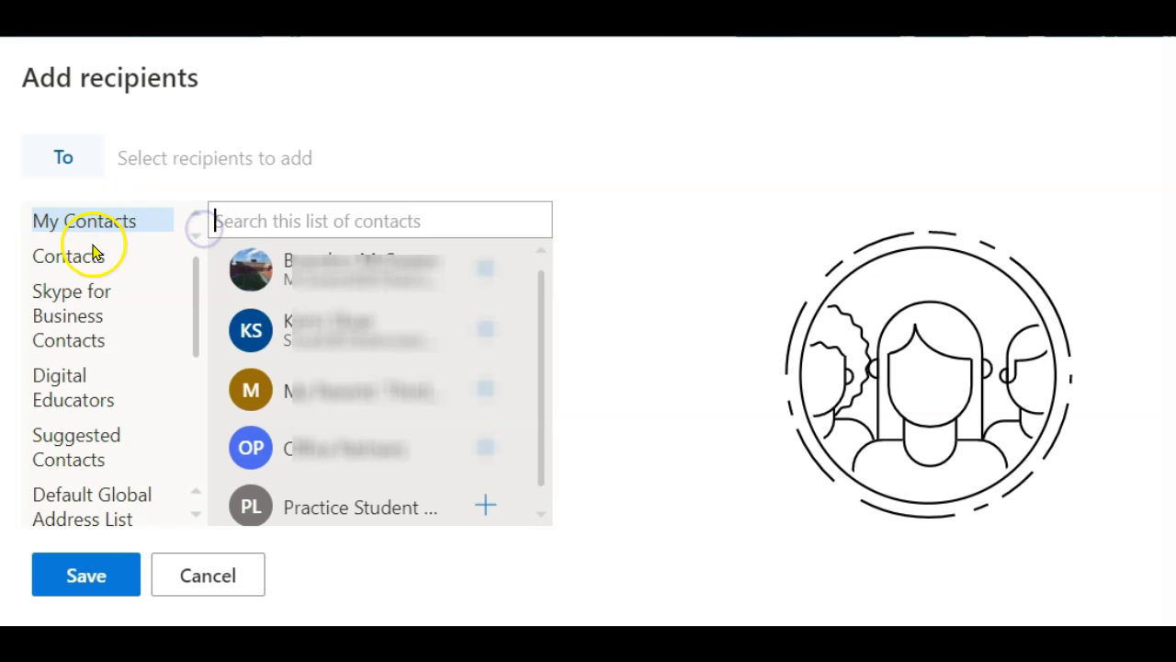
pyautogui.scroll(-3, 78, 501)
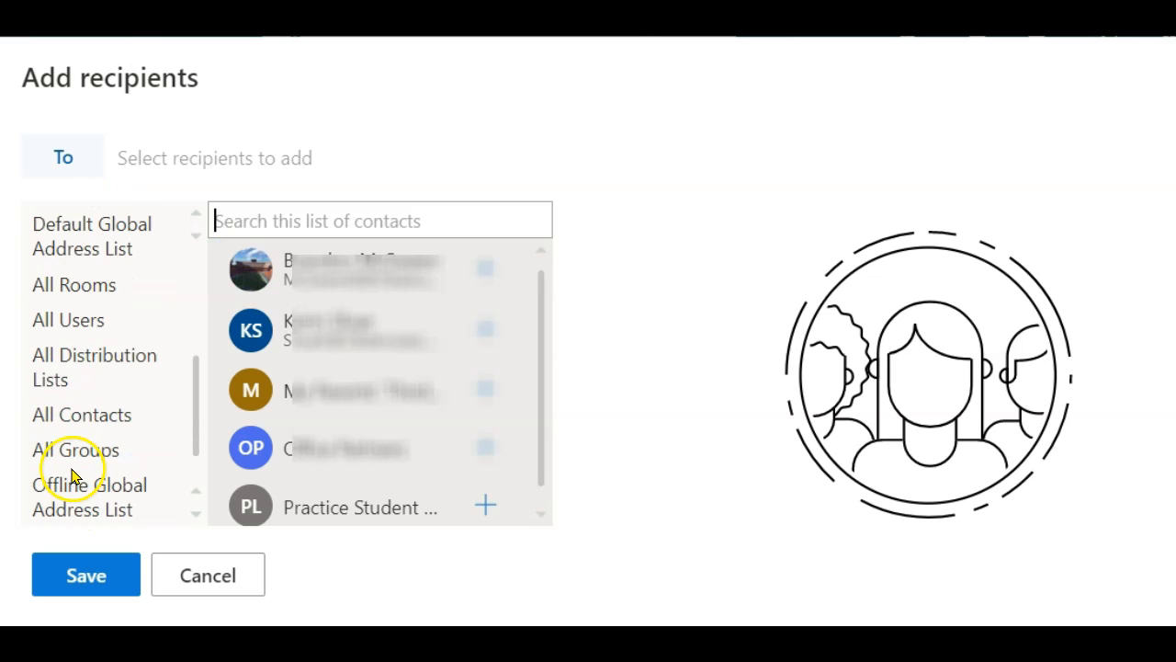
pyautogui.click(69, 241)
pyautogui.click(312, 223)
pyautogui.write('emp -test')
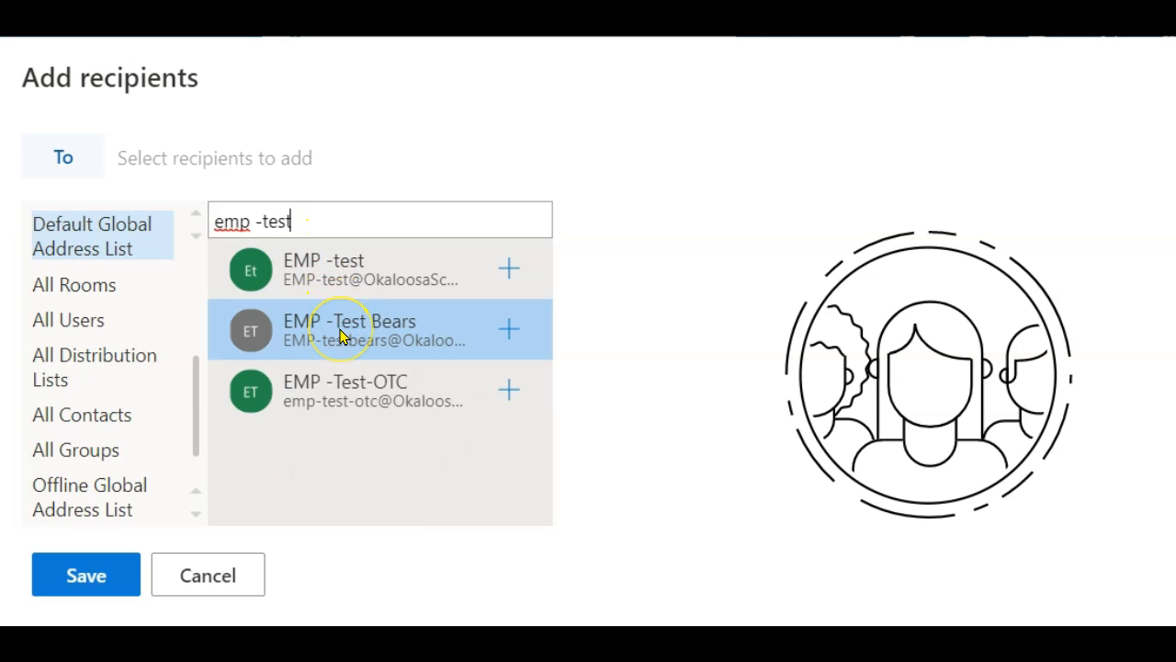
# Add EMP -Test Bears from the All Groups list as the To recipient and save the selection
pyautogui.click(48, 454)
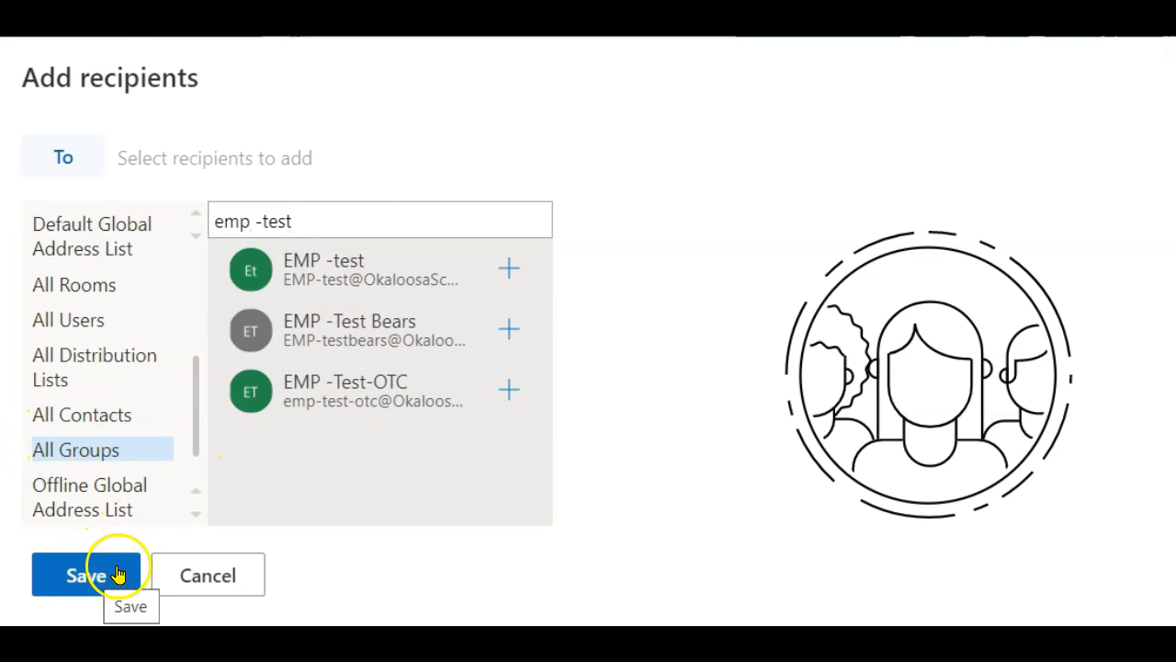
pyautogui.click(508, 329)
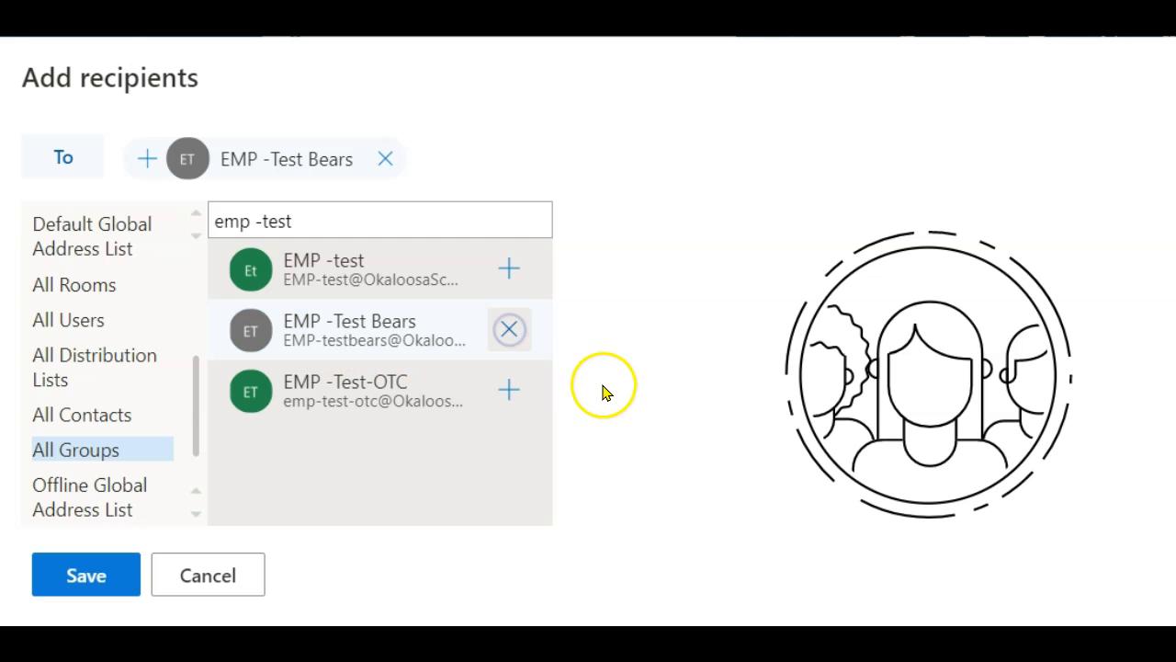
pyautogui.click(74, 577)
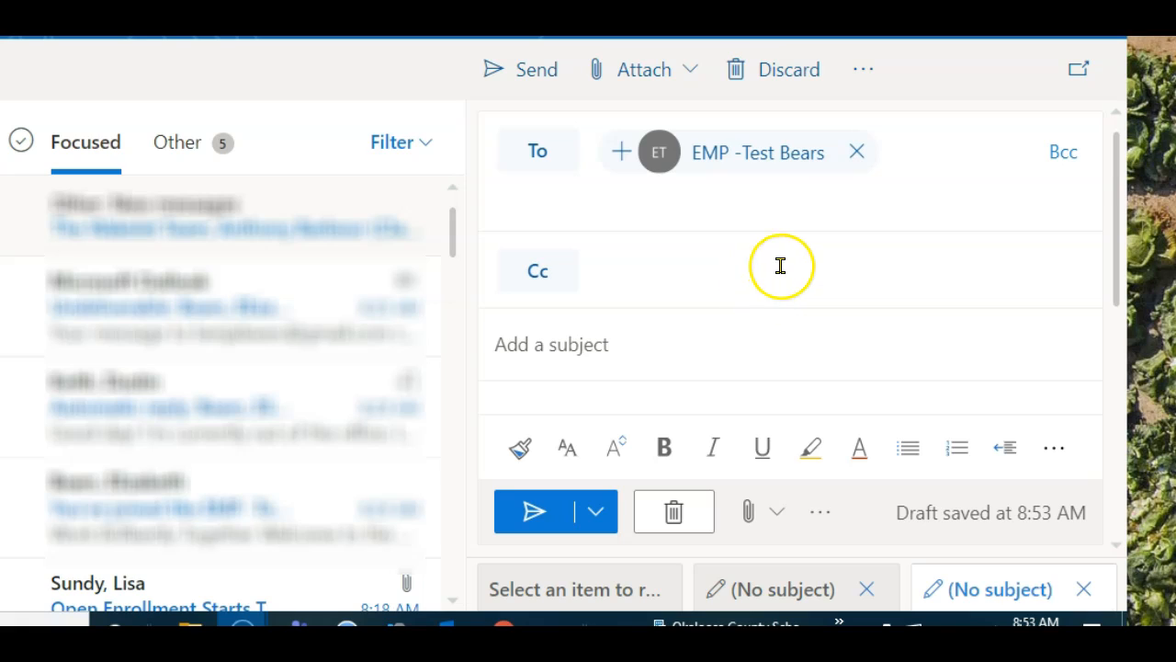
# Clear the To recipient, enter EMP -Test Bears directly from the "emp -" suggestions, and open the group's details
pyautogui.click(856, 152)
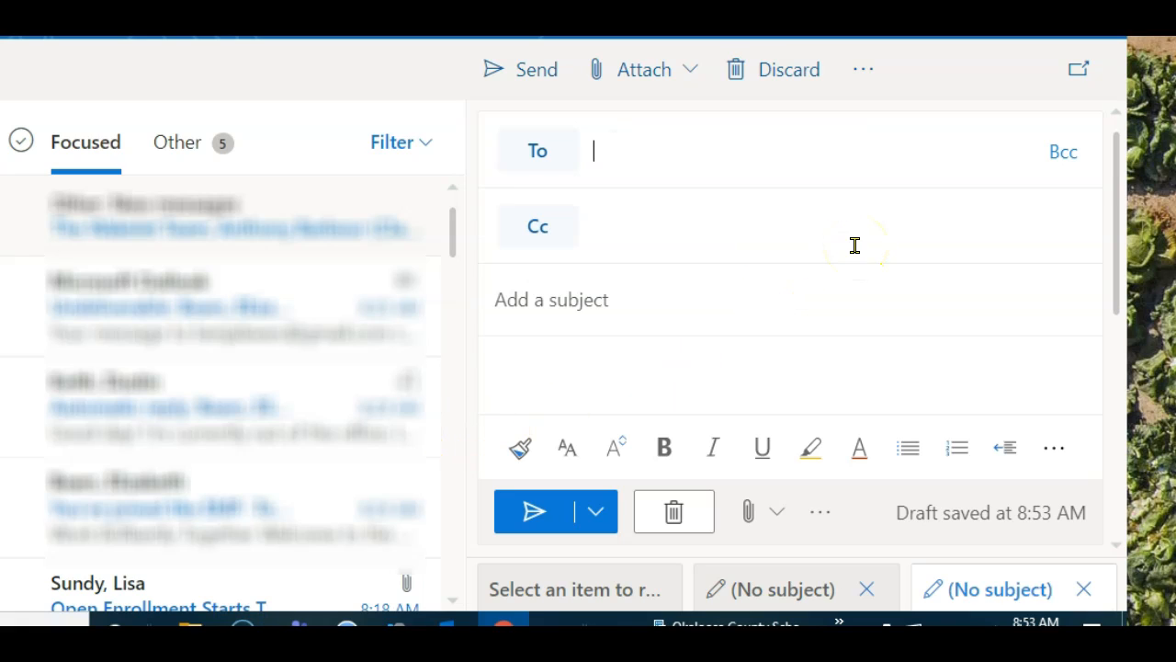
pyautogui.click(681, 187)
pyautogui.write('emp -')
pyautogui.click(762, 197)
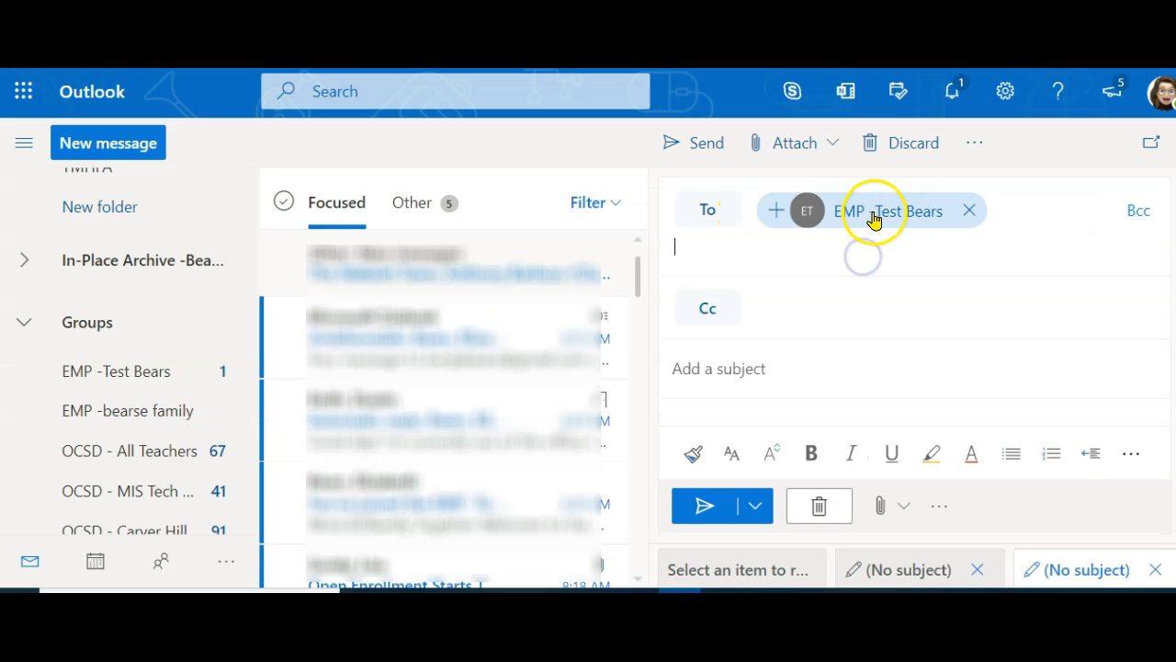
pyautogui.click(872, 215)
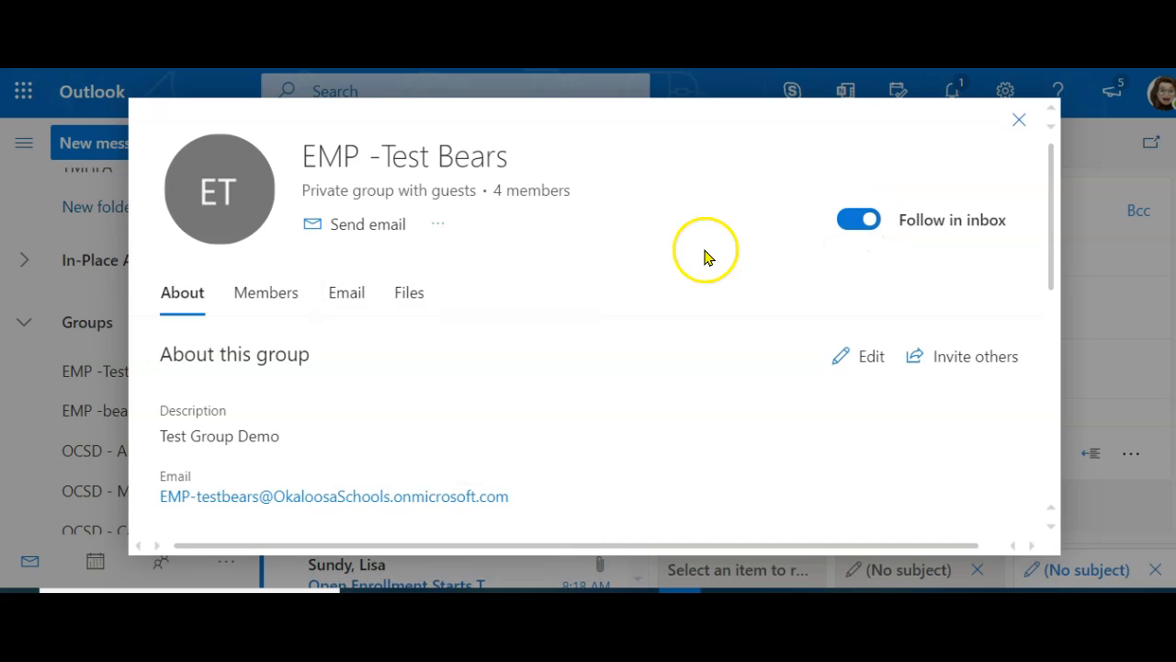
# Open the member list of the EMP -Test Bears group and remove the external guest from the group
pyautogui.click(266, 294)
pyautogui.scroll(-5, 546, 381)
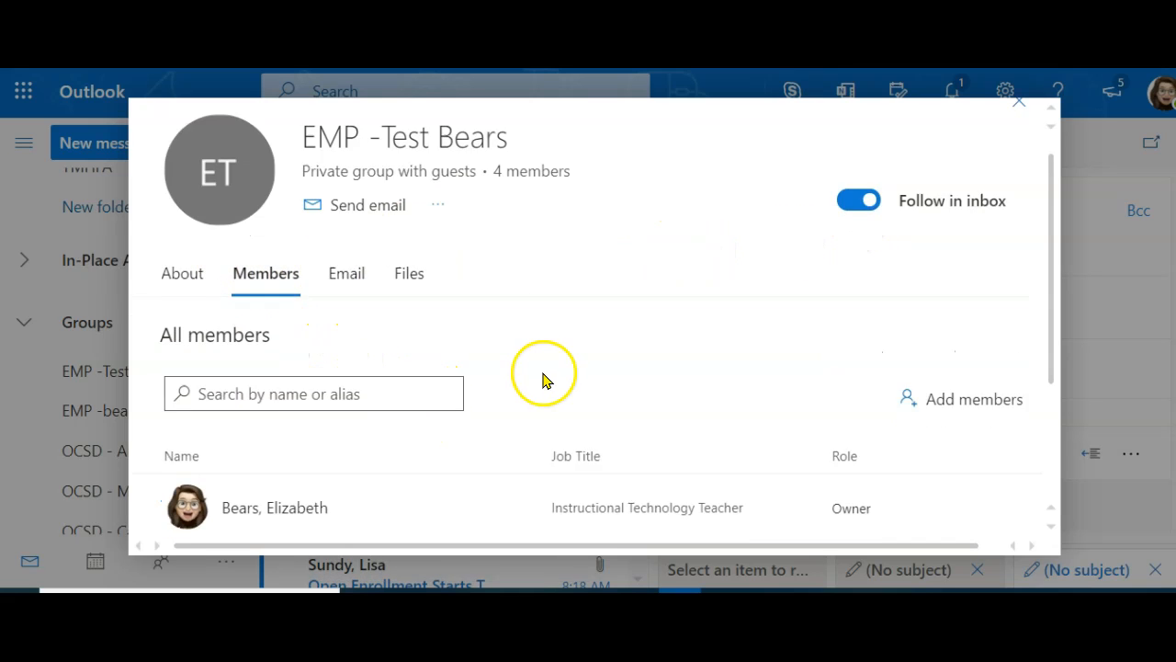
pyautogui.scroll(5, 503, 446)
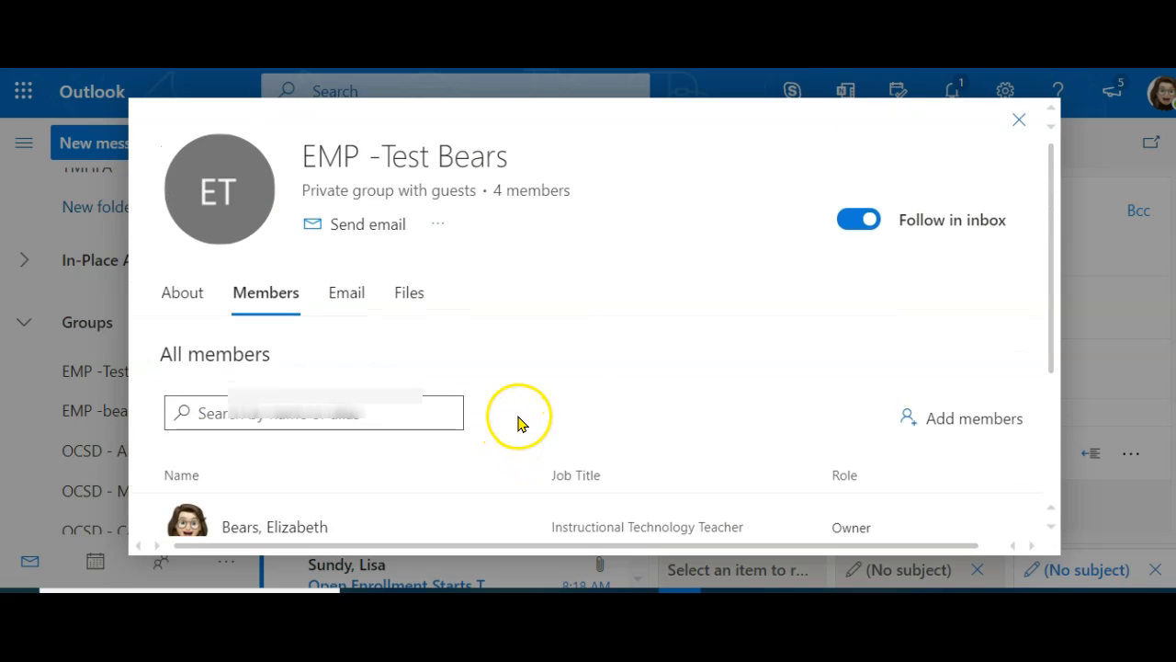
pyautogui.scroll(-5, 519, 422)
pyautogui.scroll(1, 517, 422)
pyautogui.scroll(-1, 551, 424)
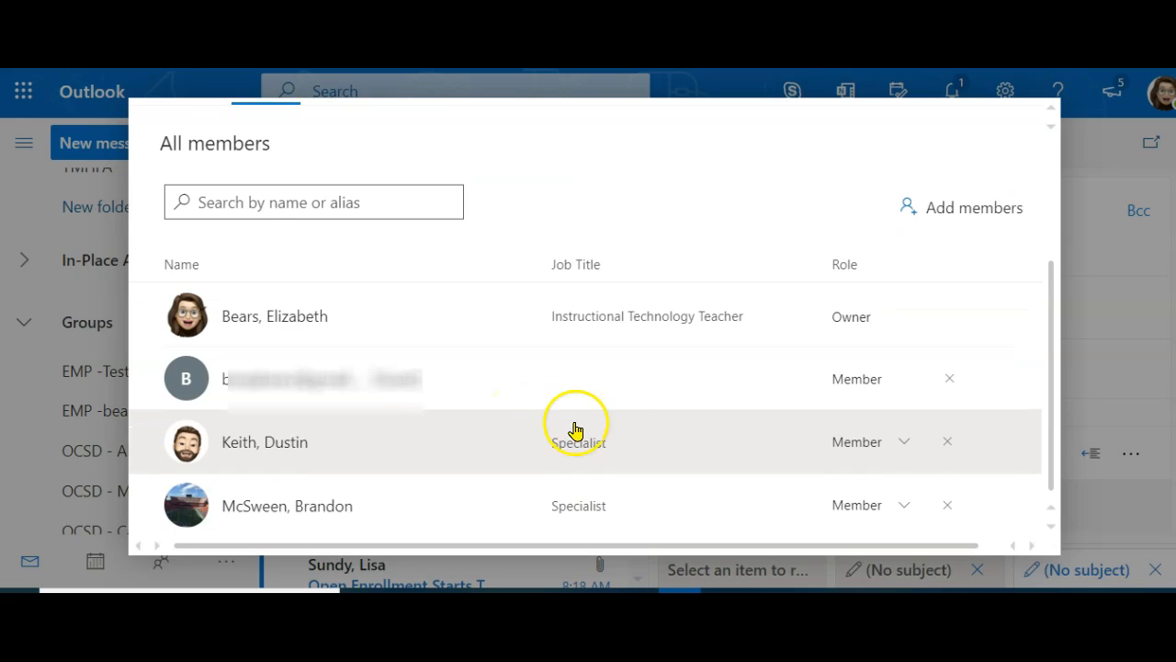
pyautogui.click(950, 379)
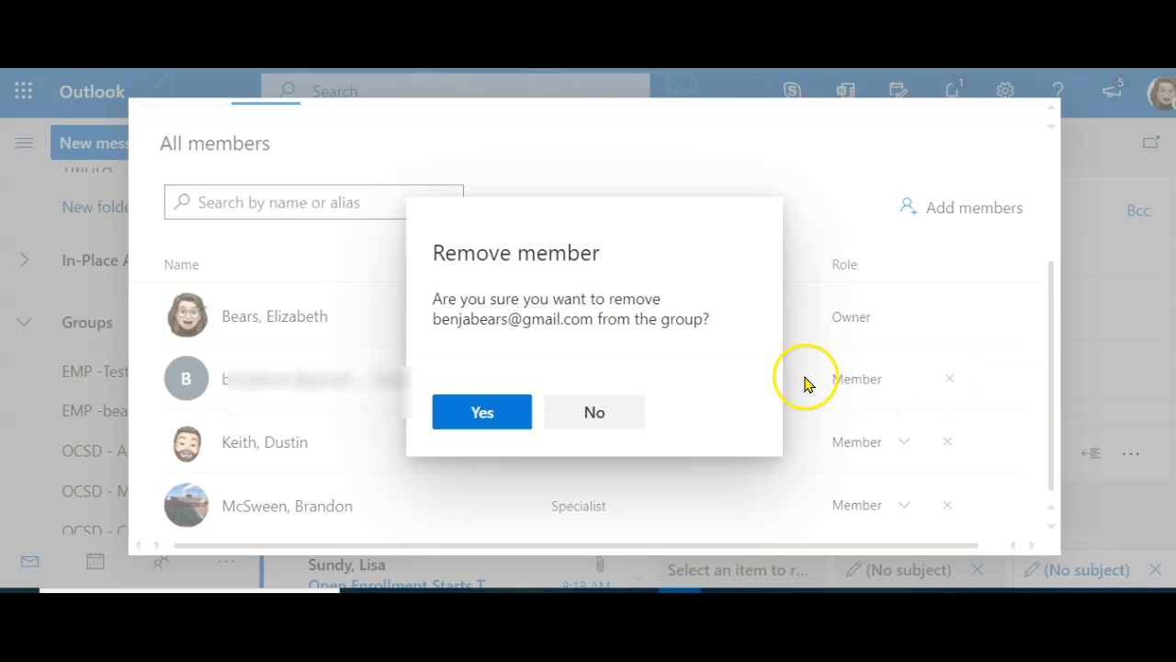
pyautogui.click(485, 415)
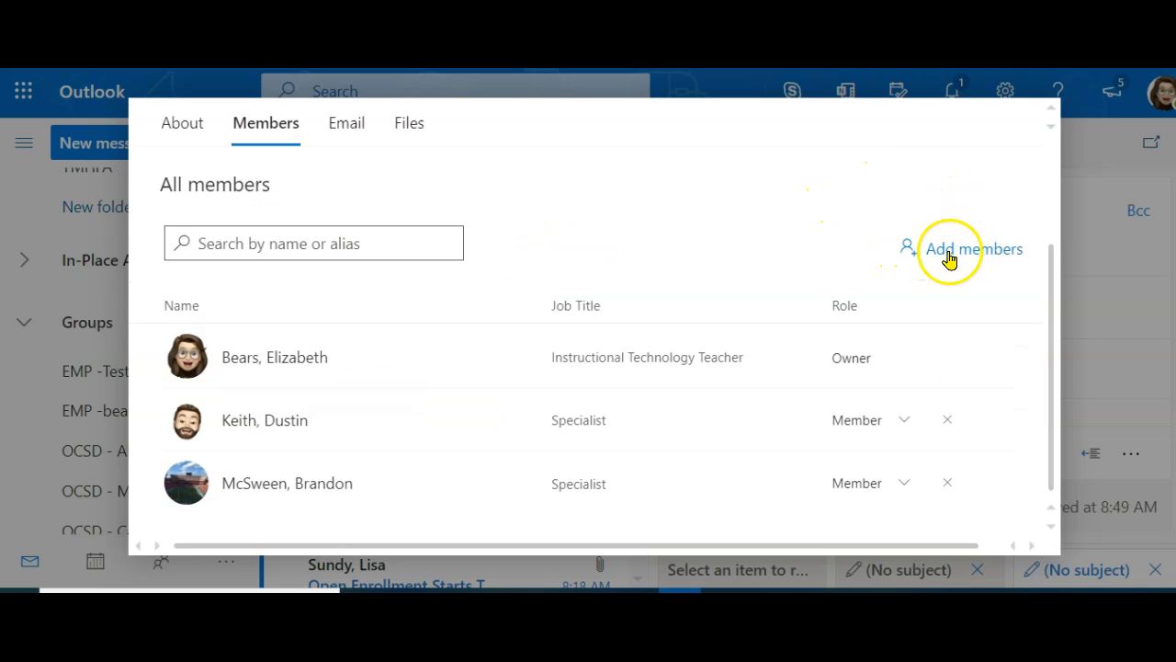
# View the form for adding members, and open the group for editing to examine its privacy, notification language and outside e-mail settings
pyautogui.click(952, 250)
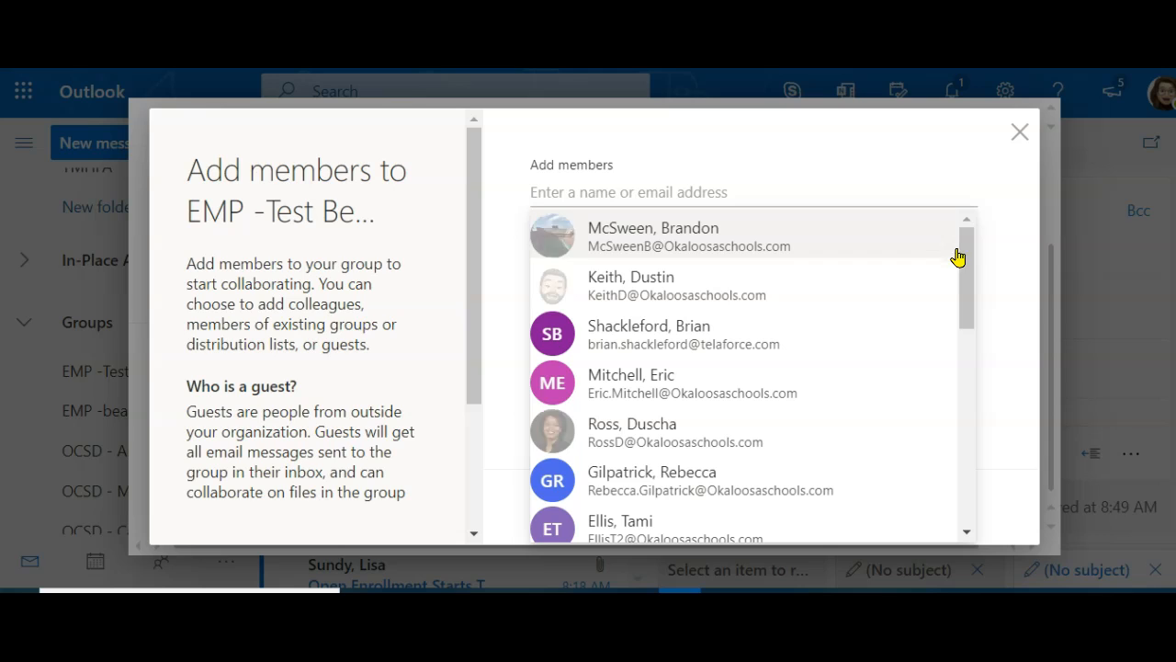
pyautogui.click(1019, 136)
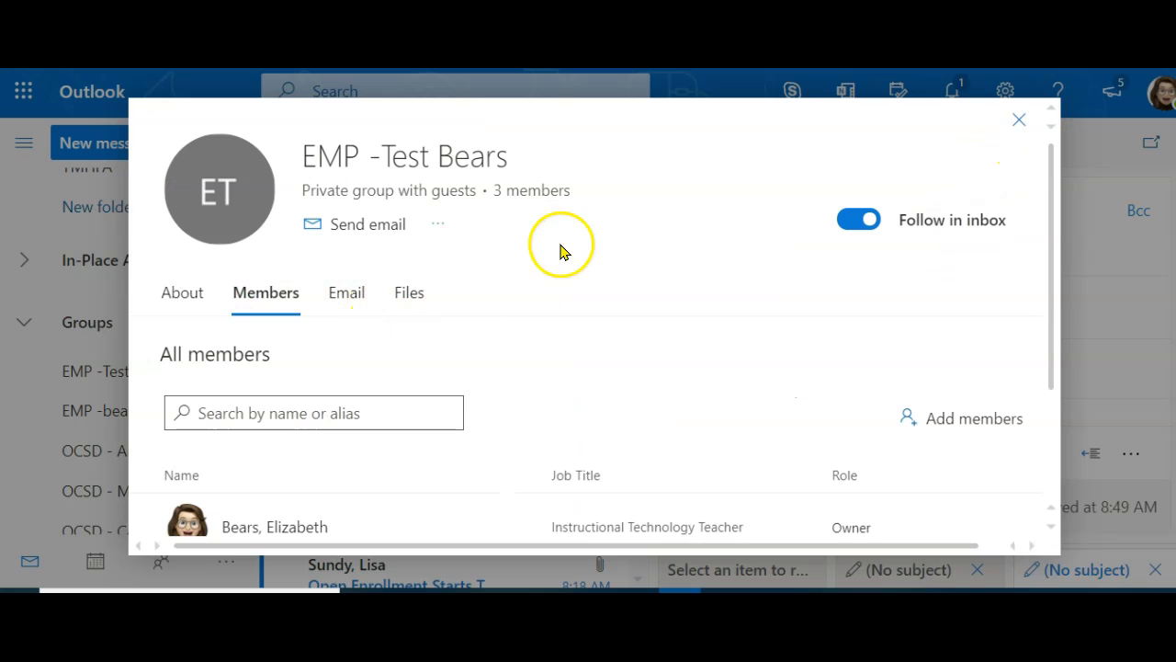
pyautogui.click(438, 226)
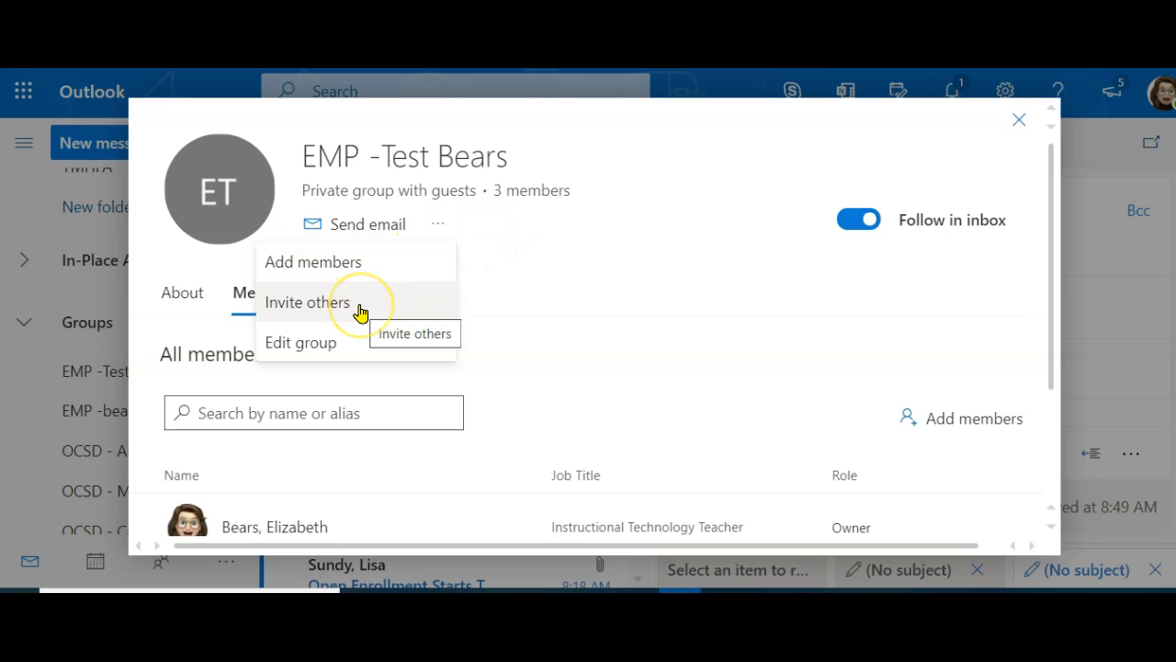
pyautogui.click(322, 344)
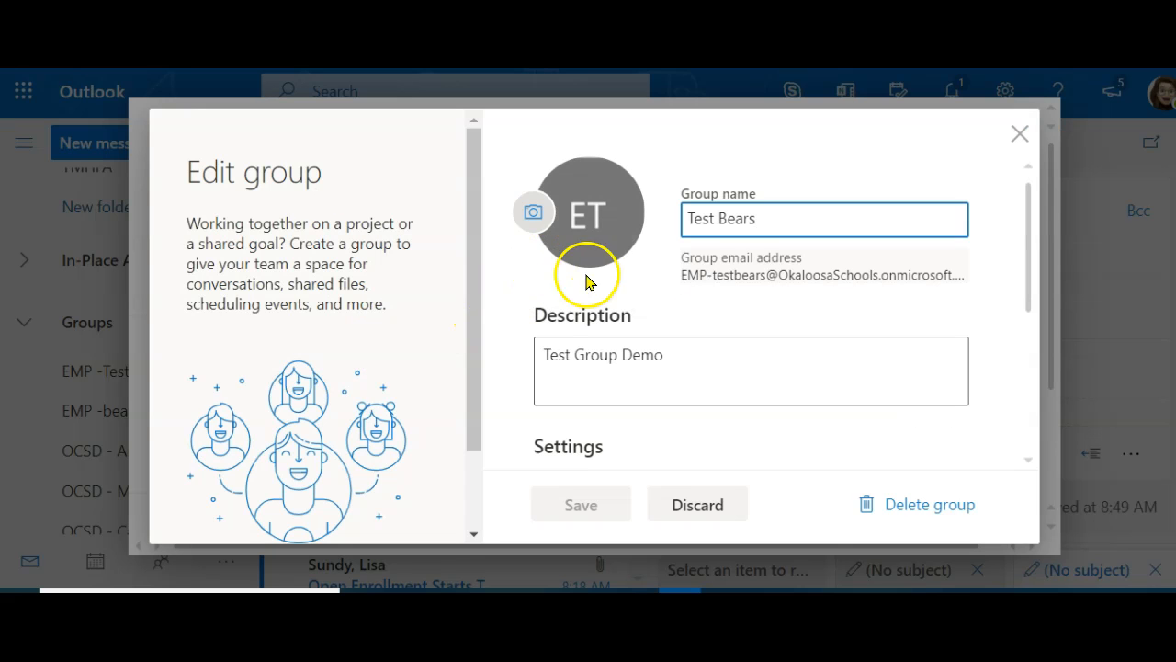
pyautogui.scroll(-3, 1006, 342)
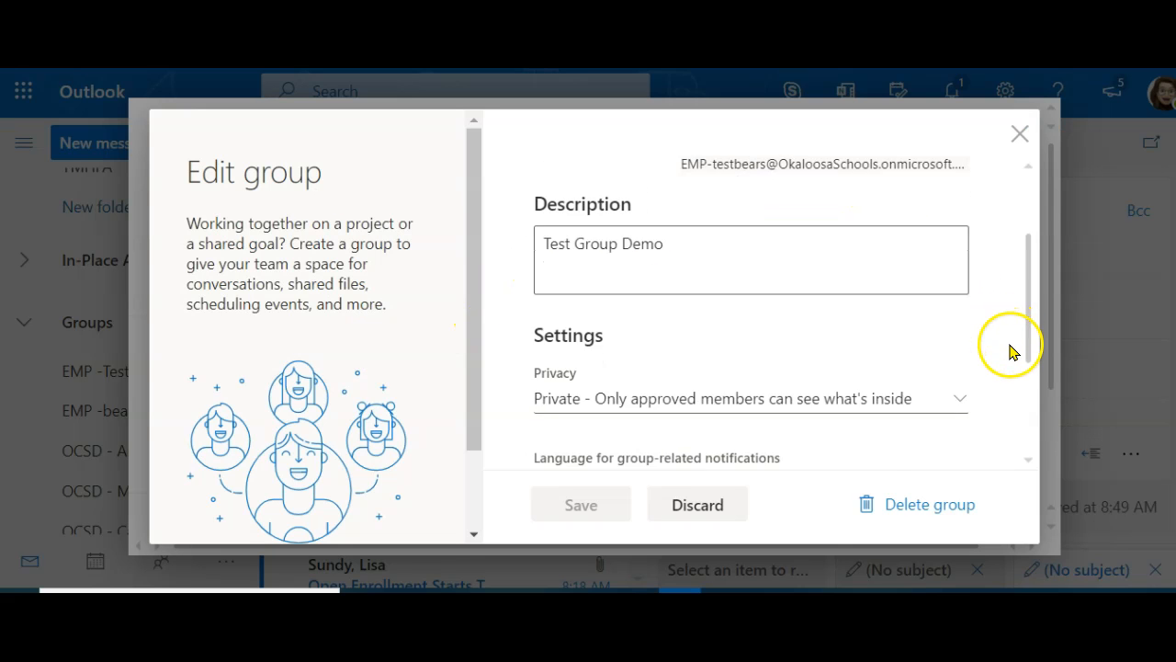
pyautogui.scroll(-1, 1008, 355)
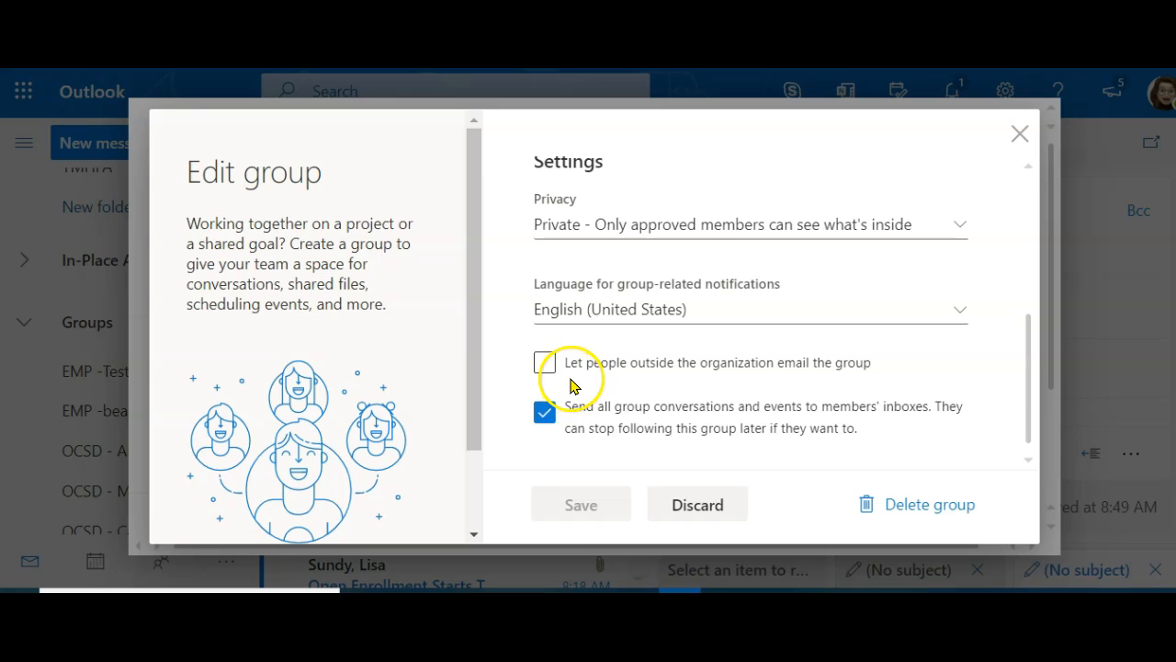
pyautogui.click(611, 375)
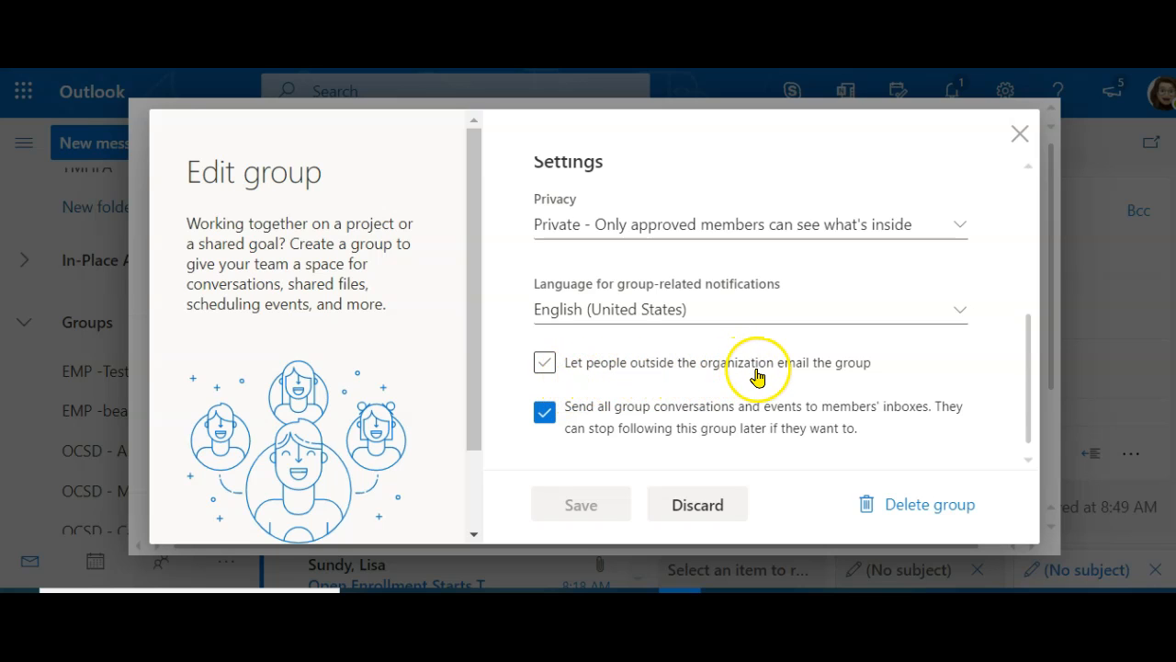